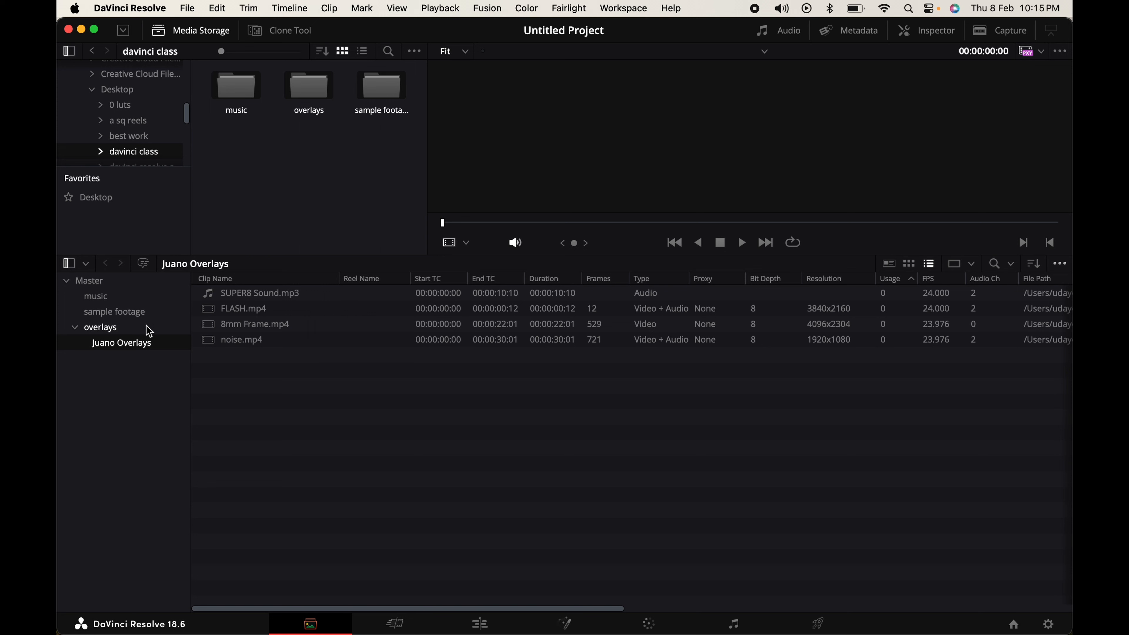
- Collapse the overlays bin and review the contents of the music, sample footage and overlays bins
{"action": "left_click", "coordinate": [74, 328]}
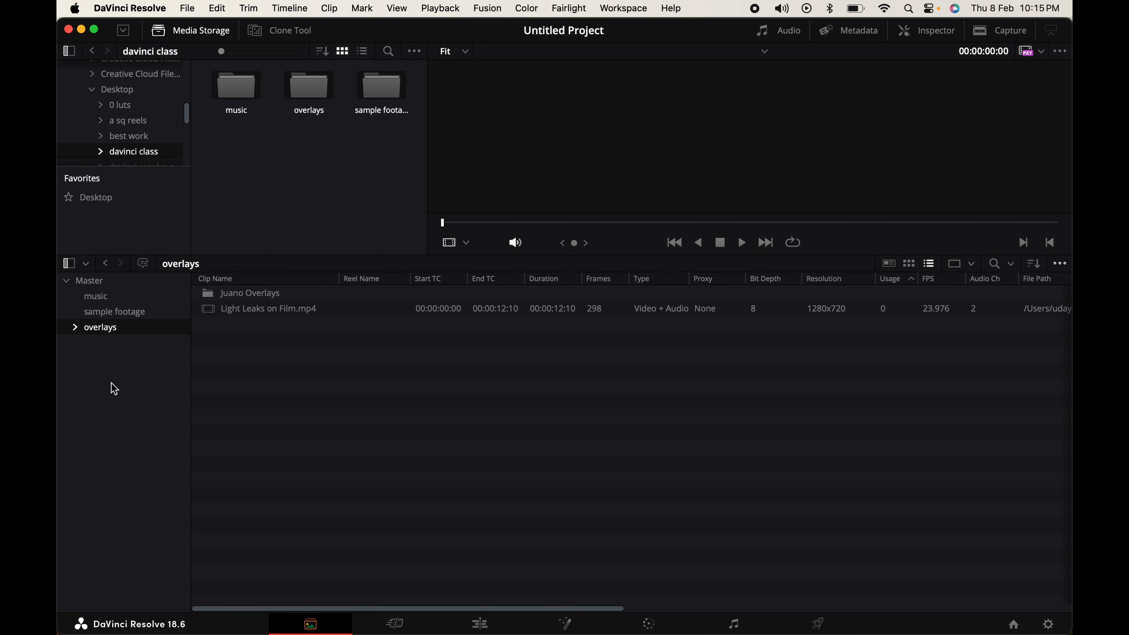
{"action": "left_click", "coordinate": [107, 297]}
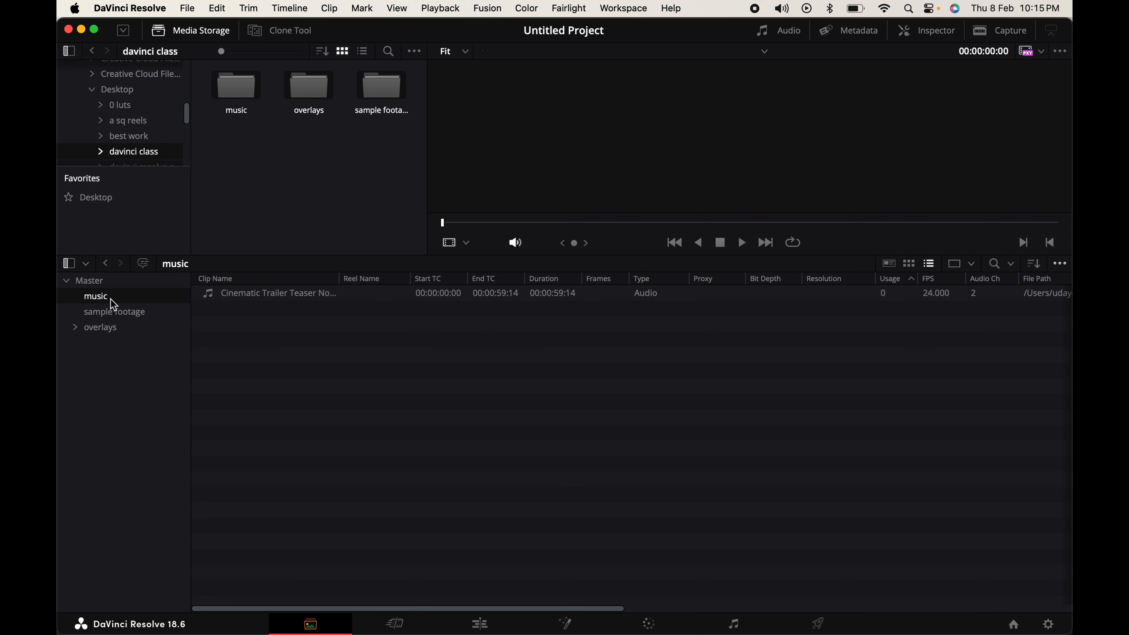
{"action": "left_click", "coordinate": [128, 317]}
{"action": "left_click", "coordinate": [115, 331]}
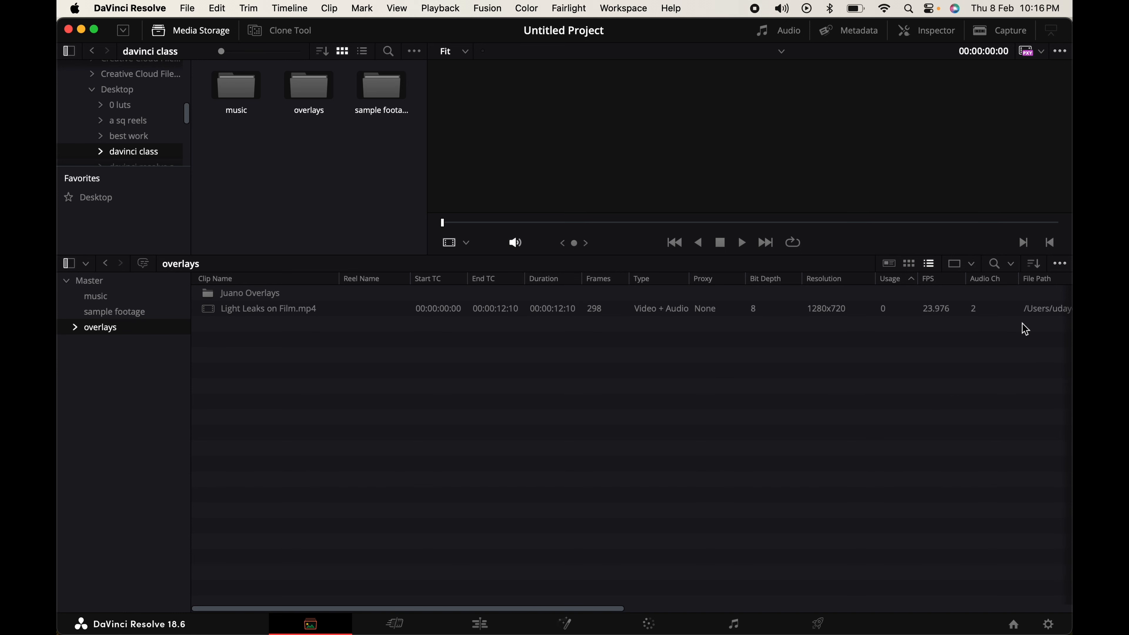
- Show the Power Bins section in the media pool and enlarge its area below the project bins
{"action": "left_click", "coordinate": [1066, 269]}
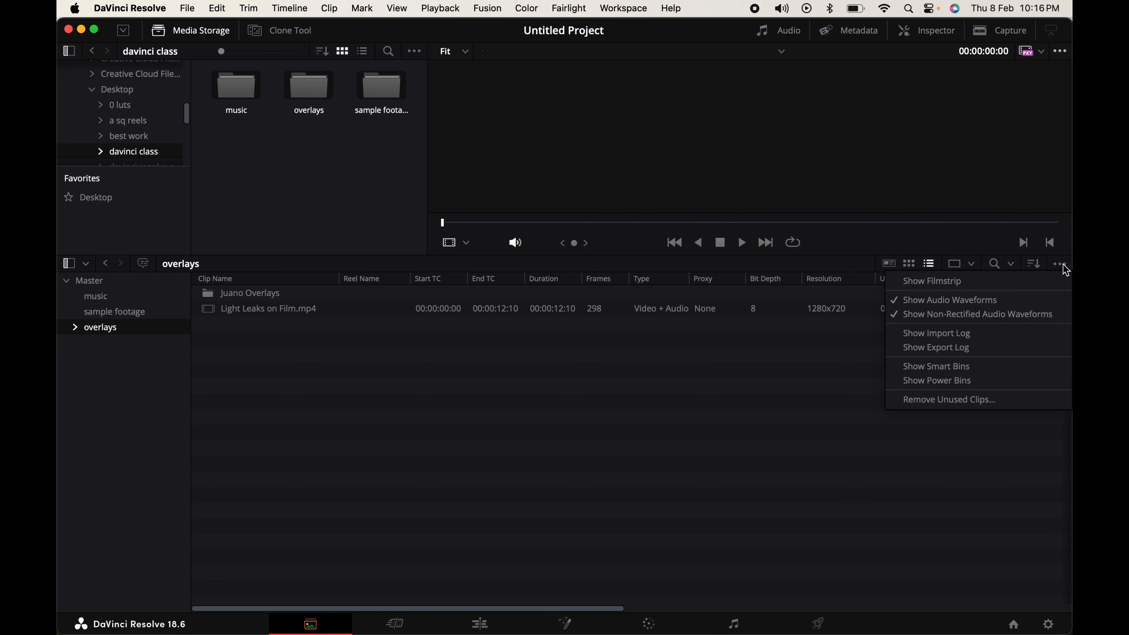
{"action": "left_click", "coordinate": [1018, 382]}
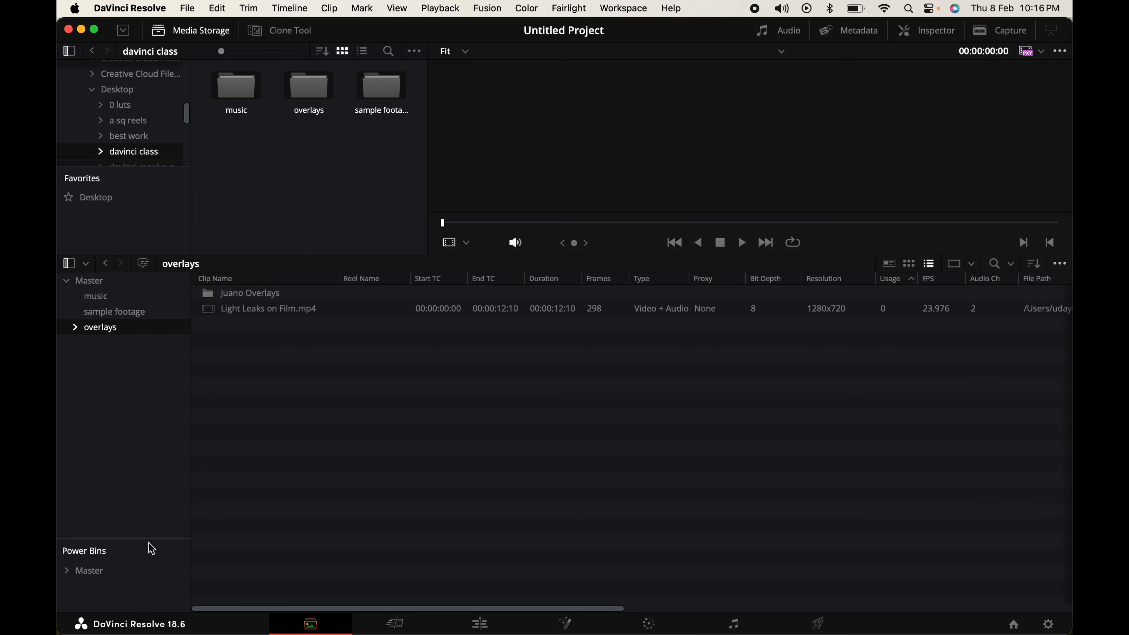
{"action": "left_click_drag", "start_coordinate": [148, 539], "coordinate": [166, 366]}
- Create a bin named overlays under the Power Bins Master and open it
{"action": "left_click", "coordinate": [99, 400]}
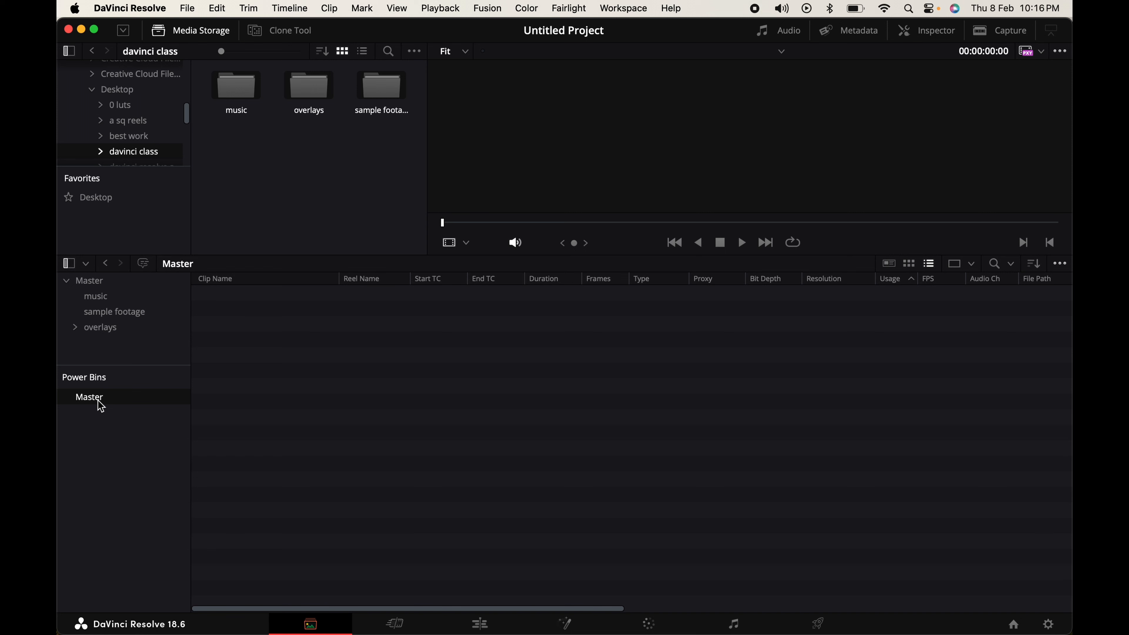
{"action": "right_click", "coordinate": [108, 436]}
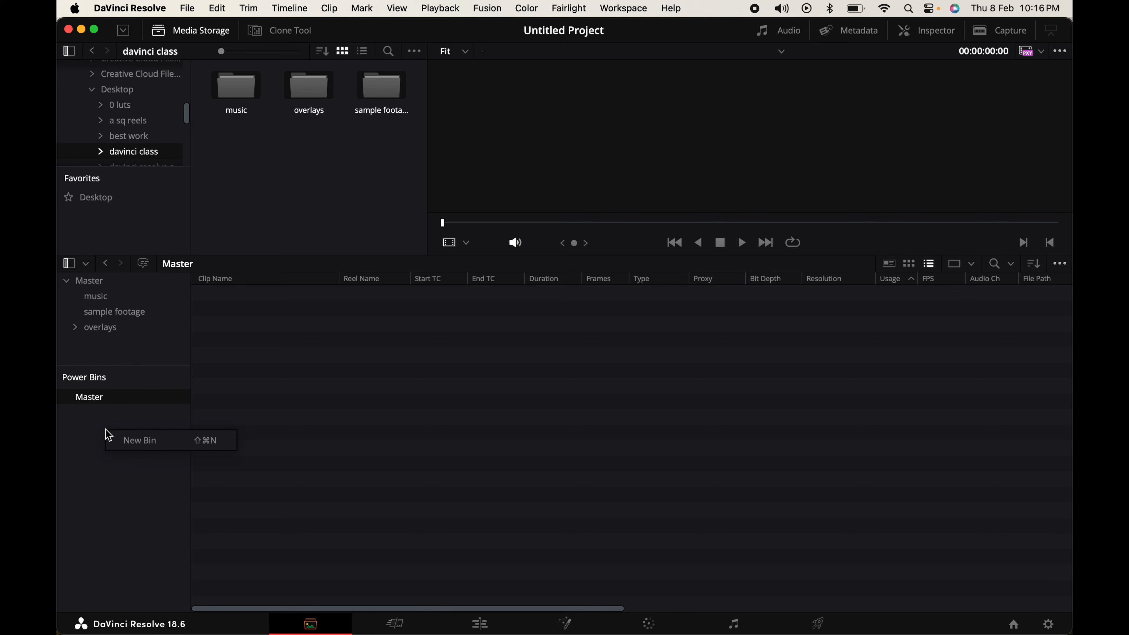
{"action": "left_click", "coordinate": [139, 443]}
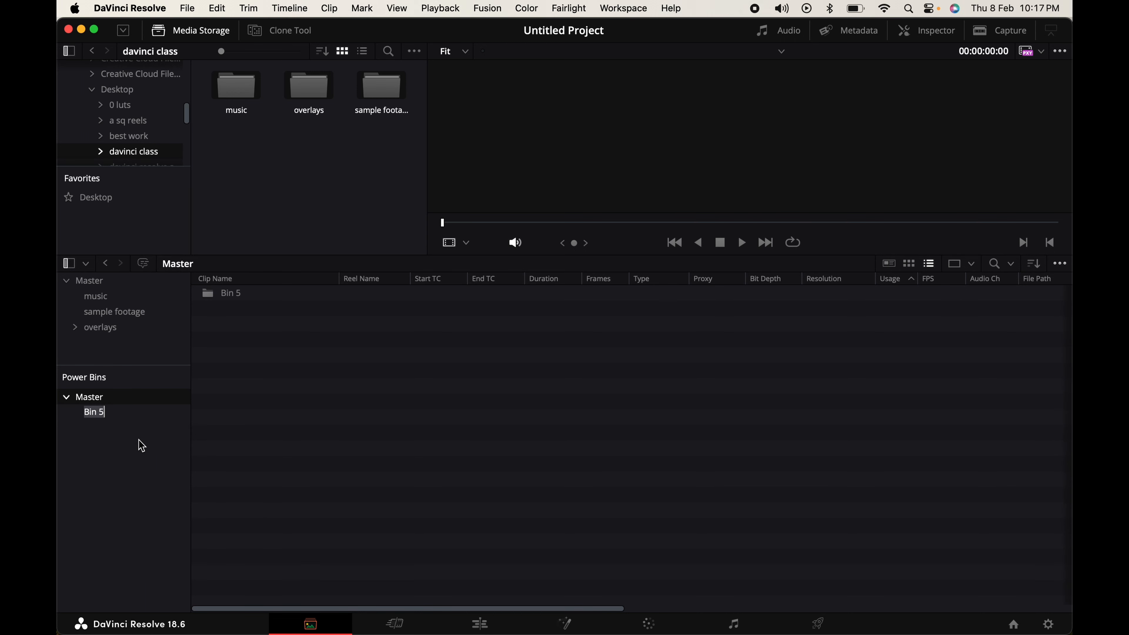
{"action": "type", "text": "overlays"}
{"action": "left_click", "coordinate": [120, 417]}
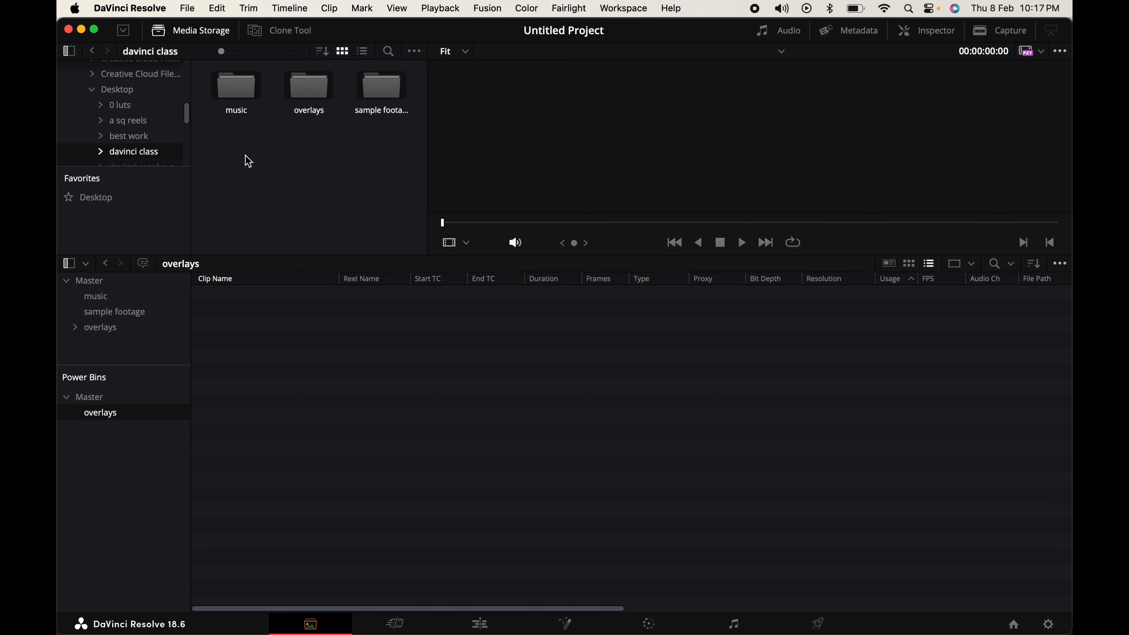
- Copy Light Leaks on Film.mp4 and the Juano Overlays bin from the project's overlays bin into the overlays power bin
{"action": "left_click", "coordinate": [102, 329]}
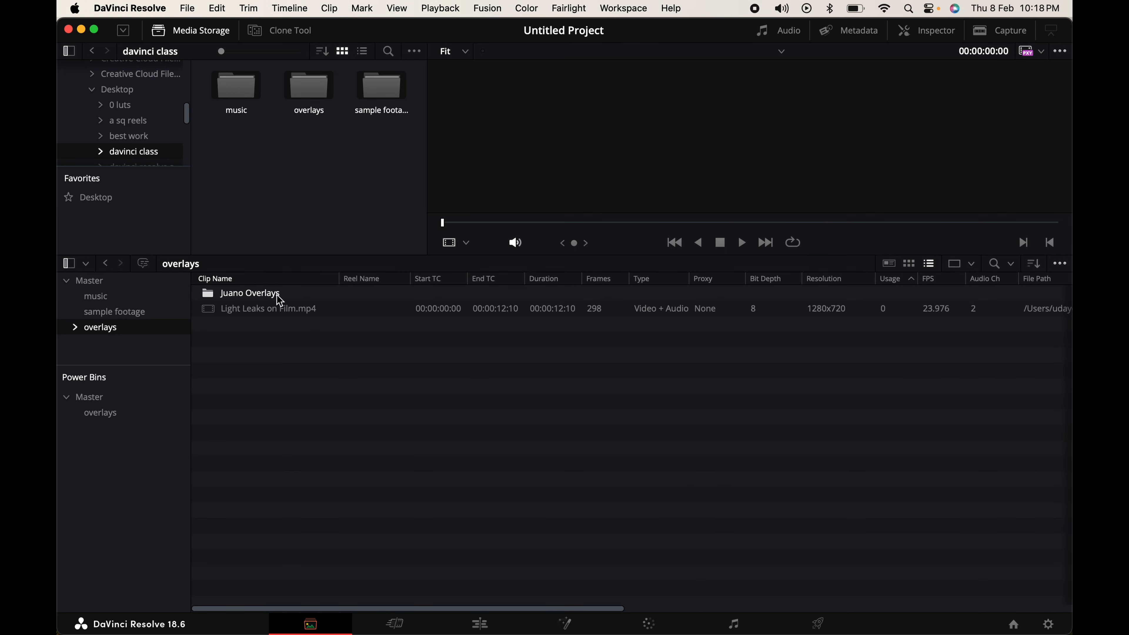
{"action": "left_click", "coordinate": [287, 309]}
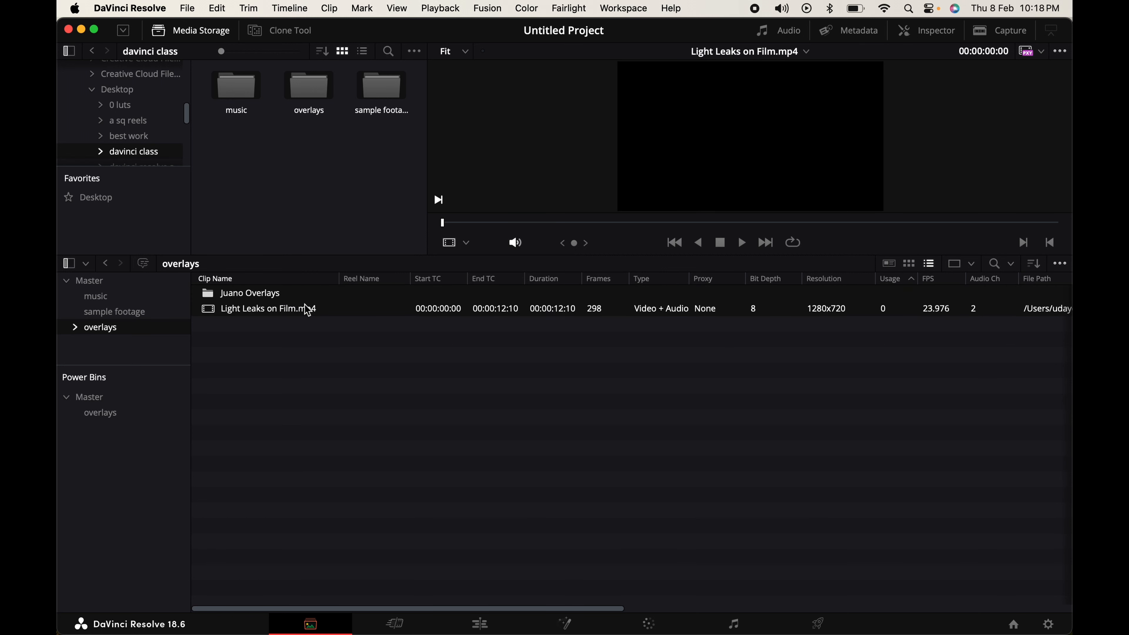
{"action": "left_click_drag", "start_coordinate": [297, 314], "coordinate": [113, 418]}
{"action": "left_click", "coordinate": [107, 420]}
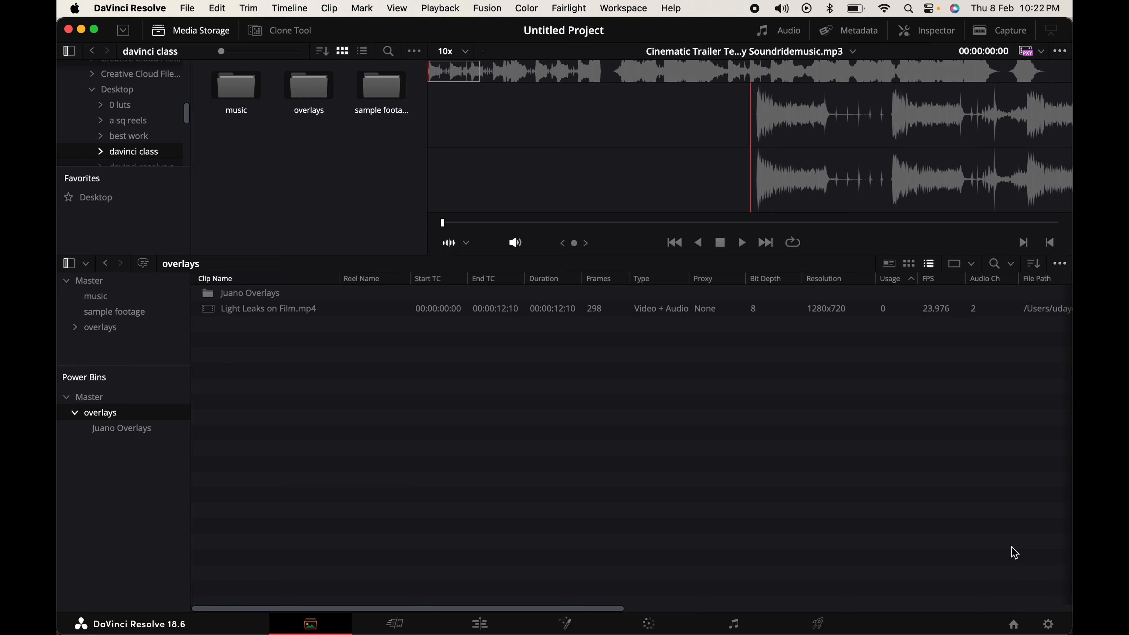
- Create a bin named music inside the overlays power bin
{"action": "right_click", "coordinate": [129, 470]}
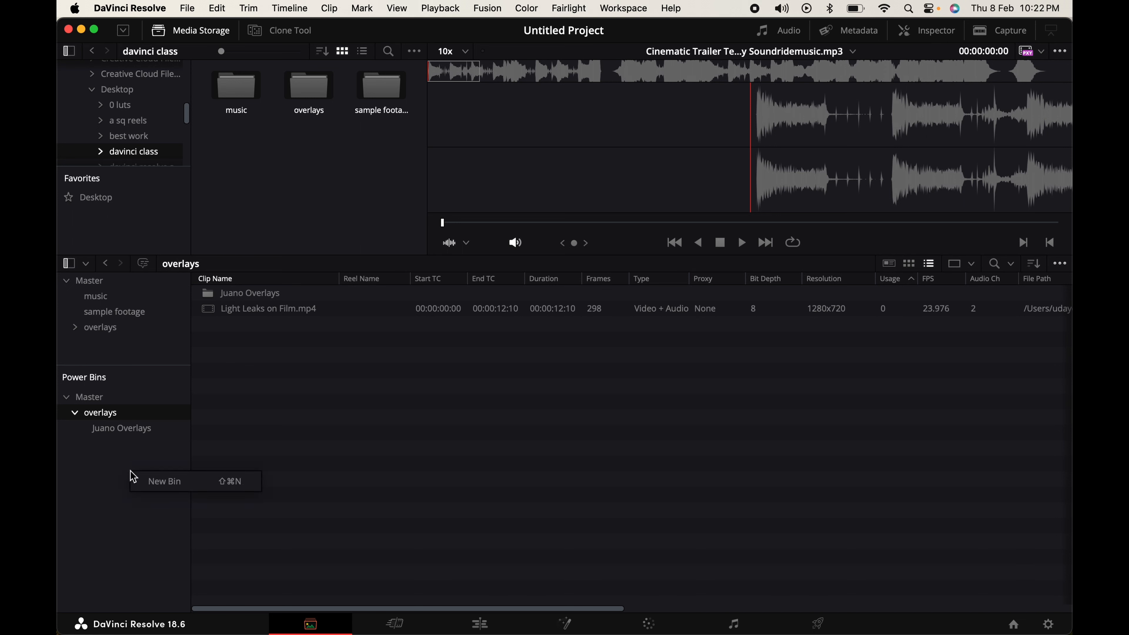
{"action": "left_click", "coordinate": [160, 481]}
{"action": "type", "text": "music"}
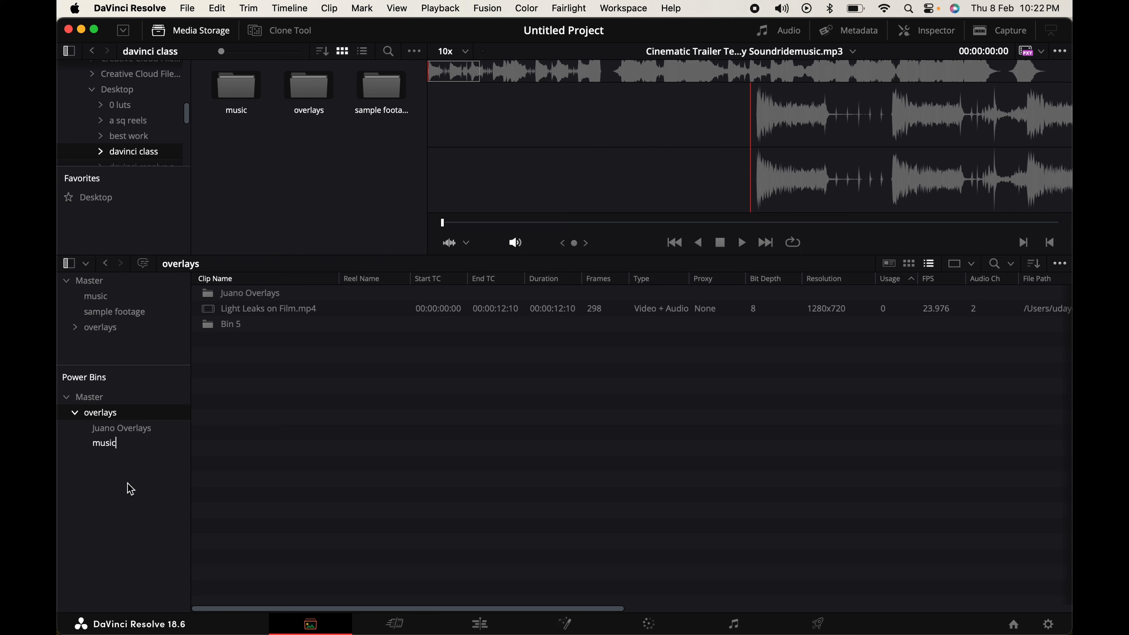
{"action": "key", "text": "Return"}
- Copy the Cinematic Trailer audio track into the music power bin and move that bin out of overlays to the Master level
{"action": "left_click", "coordinate": [99, 297]}
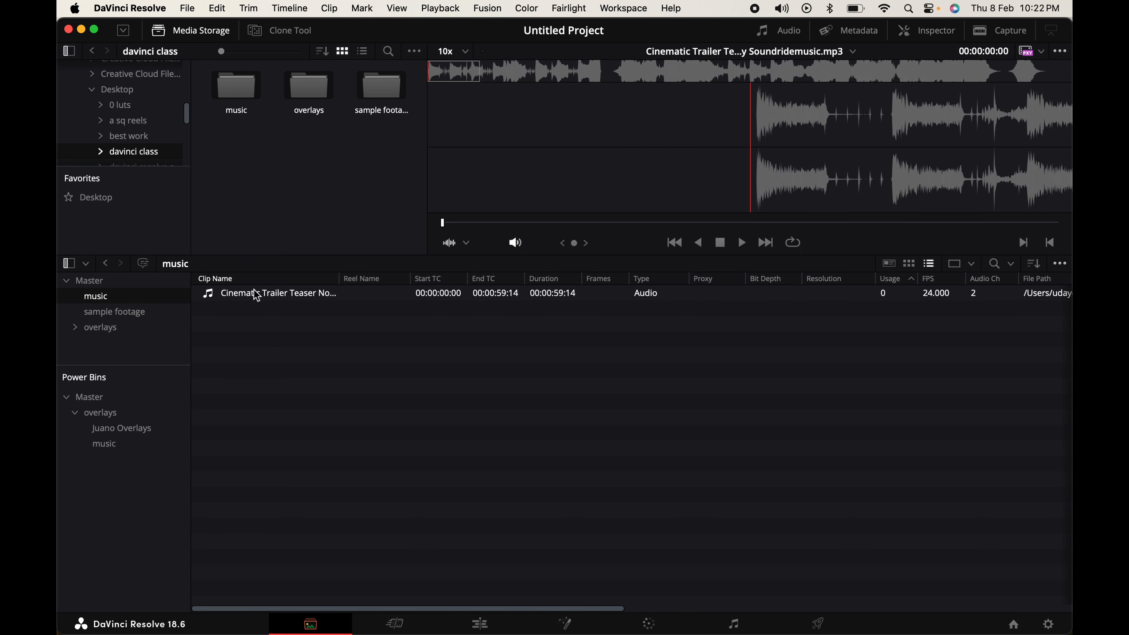
{"action": "left_click_drag", "start_coordinate": [257, 298], "coordinate": [111, 452]}
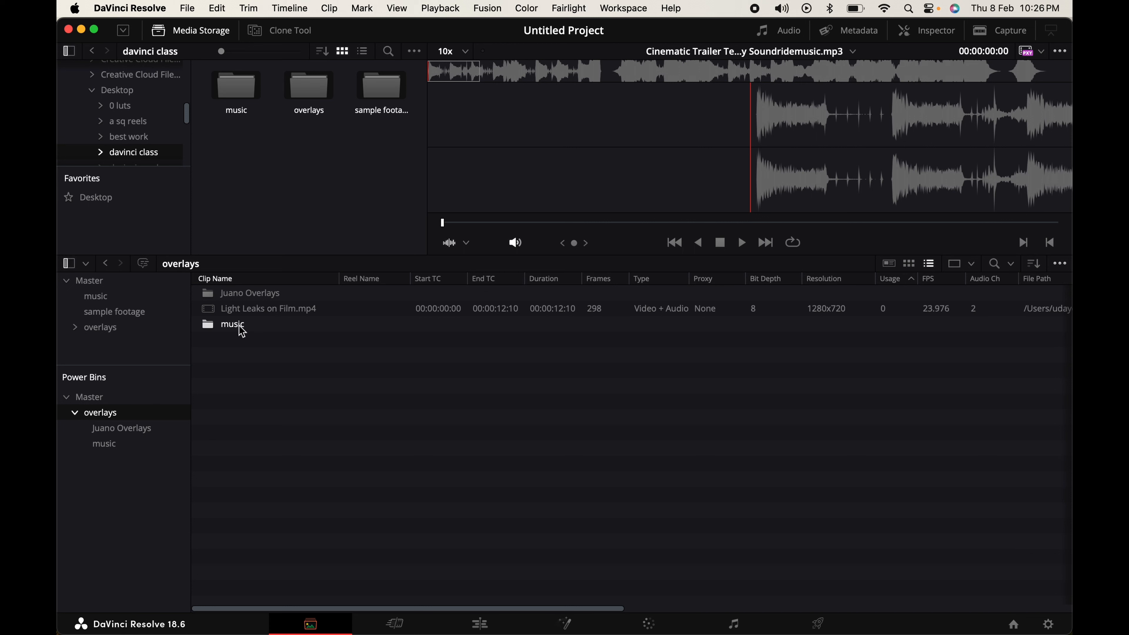
{"action": "left_click_drag", "start_coordinate": [246, 331], "coordinate": [129, 484]}
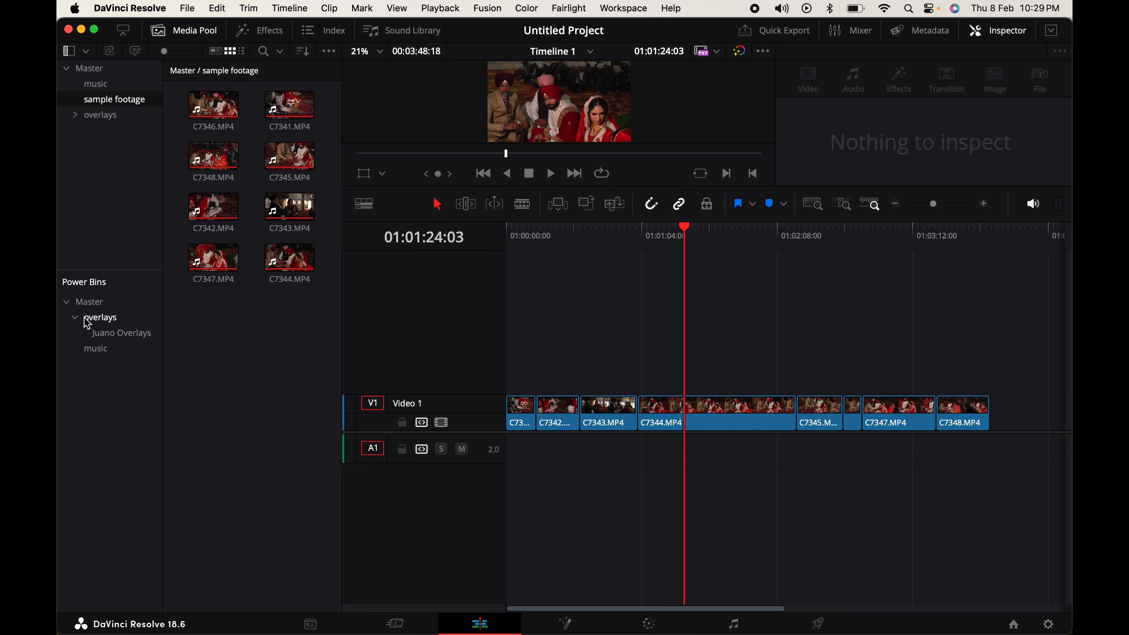
- Place the Cinematic Trailer track from the music power bin at the start of audio track A1 on Timeline 1
{"action": "left_click", "coordinate": [99, 349]}
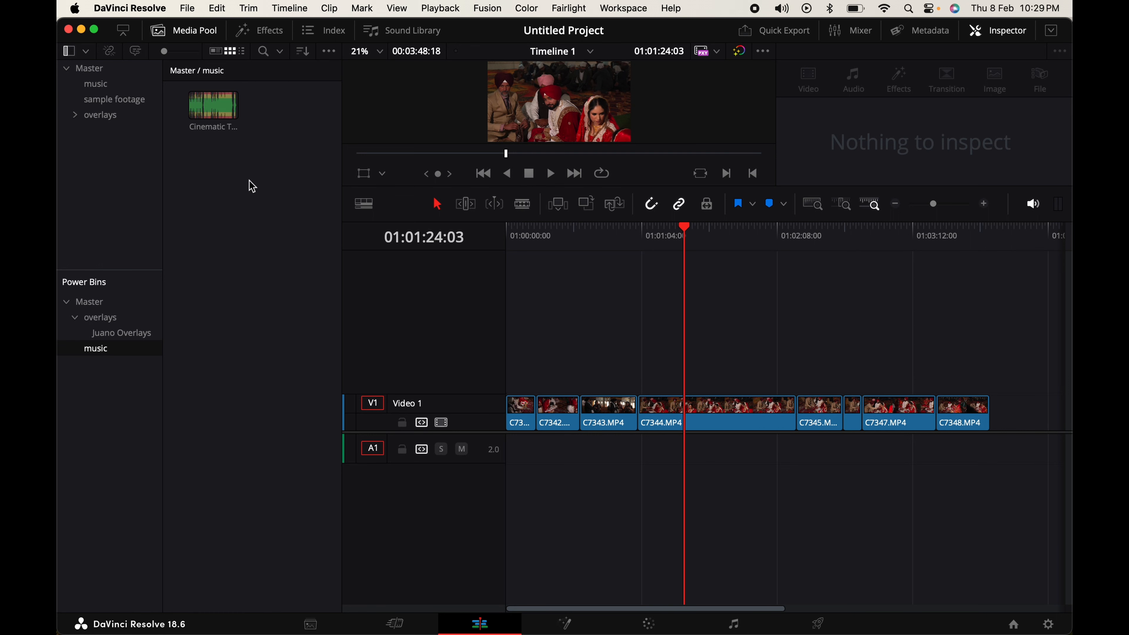
{"action": "left_click", "coordinate": [218, 119]}
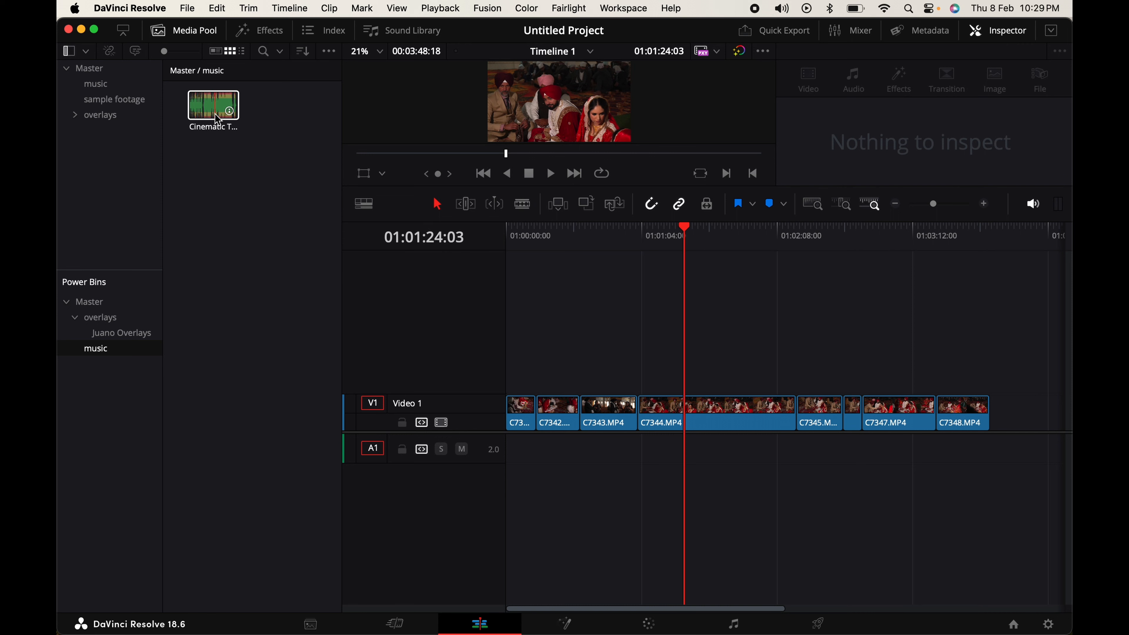
{"action": "left_click_drag", "start_coordinate": [218, 118], "coordinate": [507, 471]}
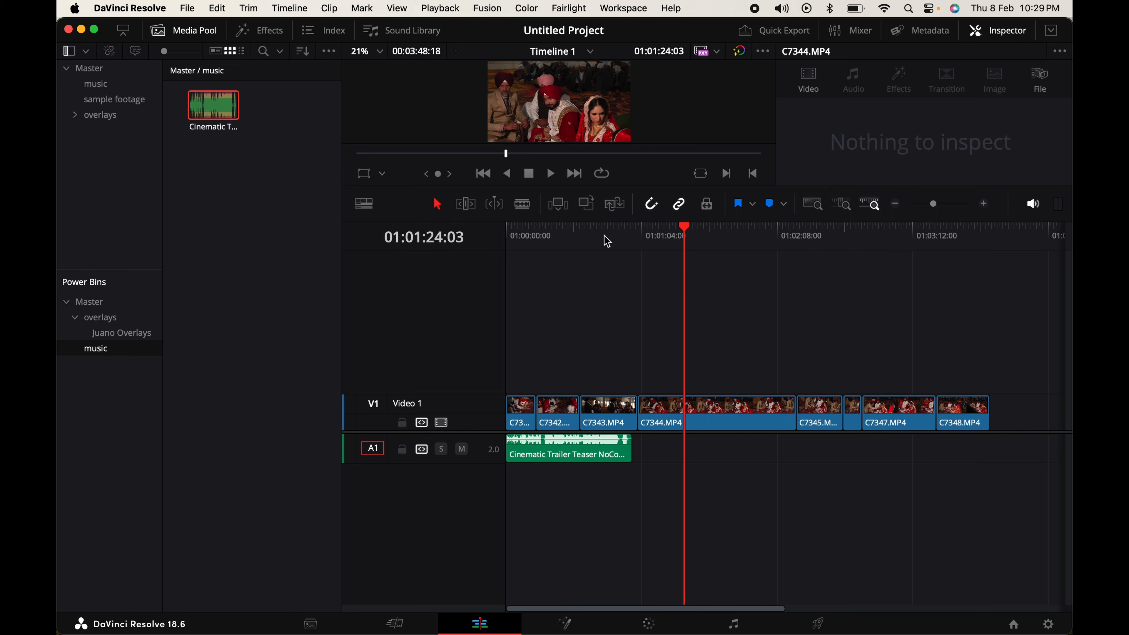
- Place the Light Leaks on Film.mp4 clip from the overlays power bin on Video 2 at 01:00:14:09
{"action": "left_click", "coordinate": [537, 233]}
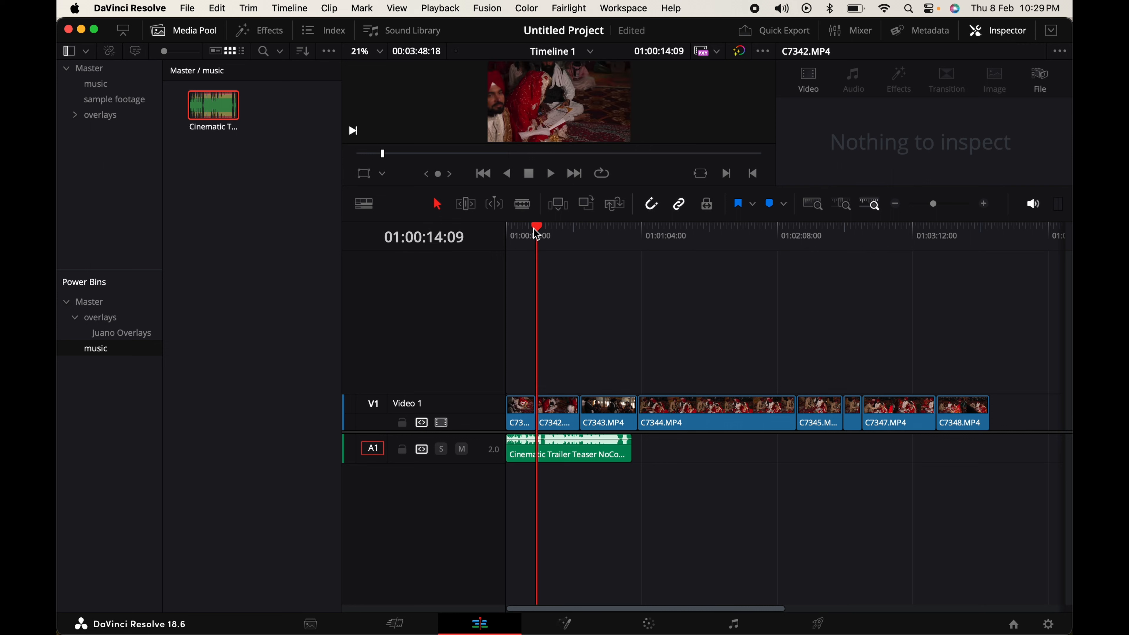
{"action": "left_click", "coordinate": [116, 307]}
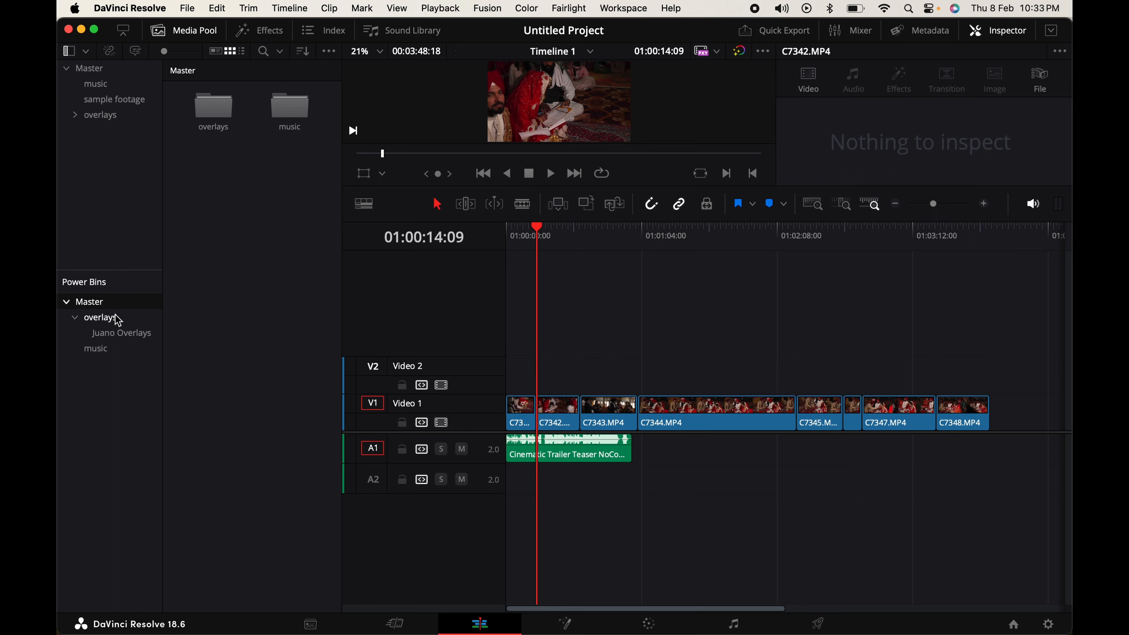
{"action": "left_click", "coordinate": [117, 316]}
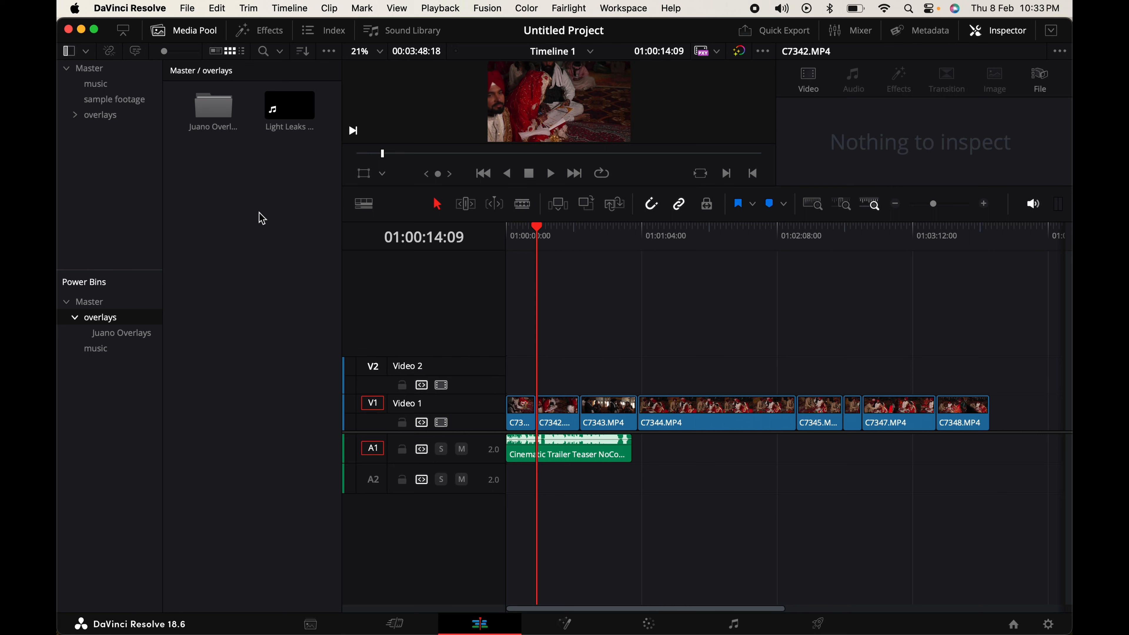
{"action": "left_click_drag", "start_coordinate": [296, 115], "coordinate": [546, 387]}
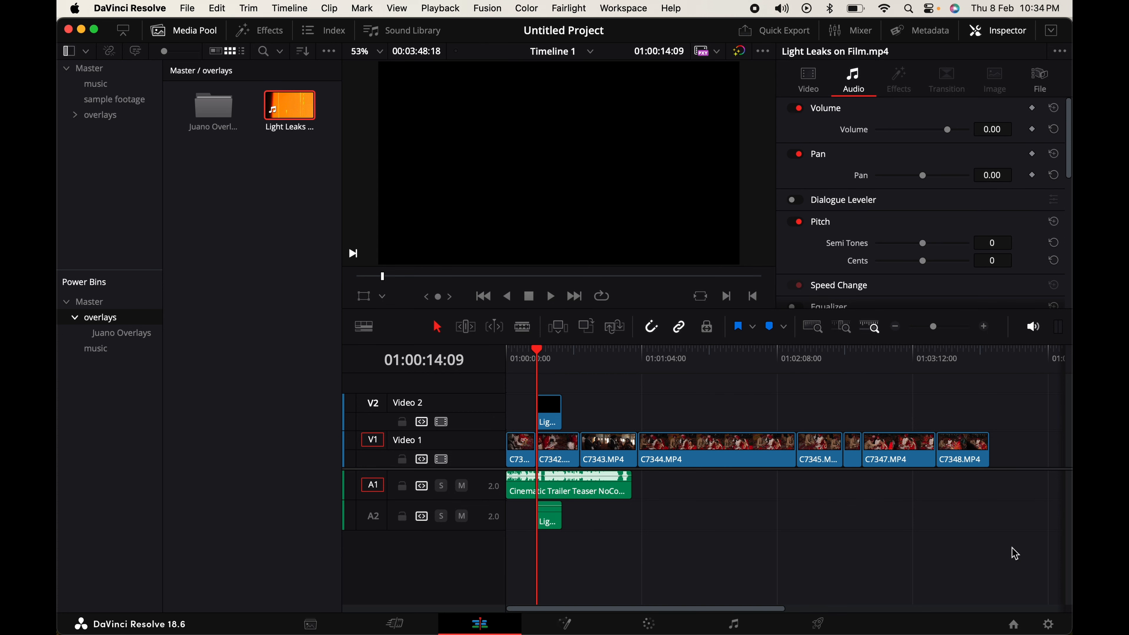
- Examine the local project libraries and project list in the Project Manager, trying a switch to the reels library
{"action": "key", "text": "shift+1"}
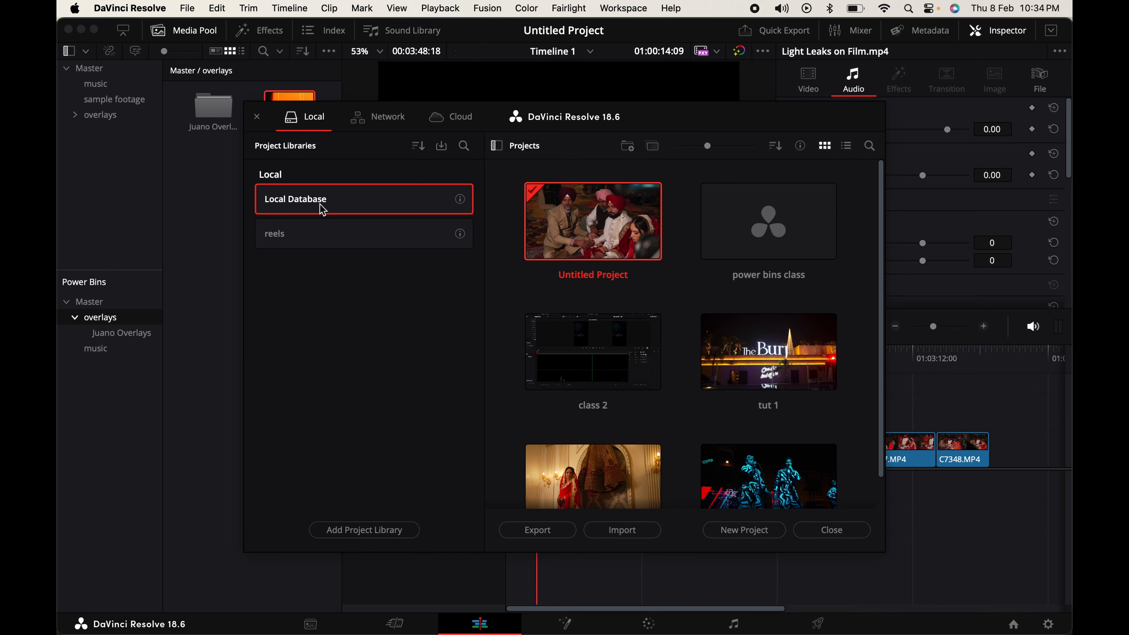
{"action": "left_click", "coordinate": [326, 240]}
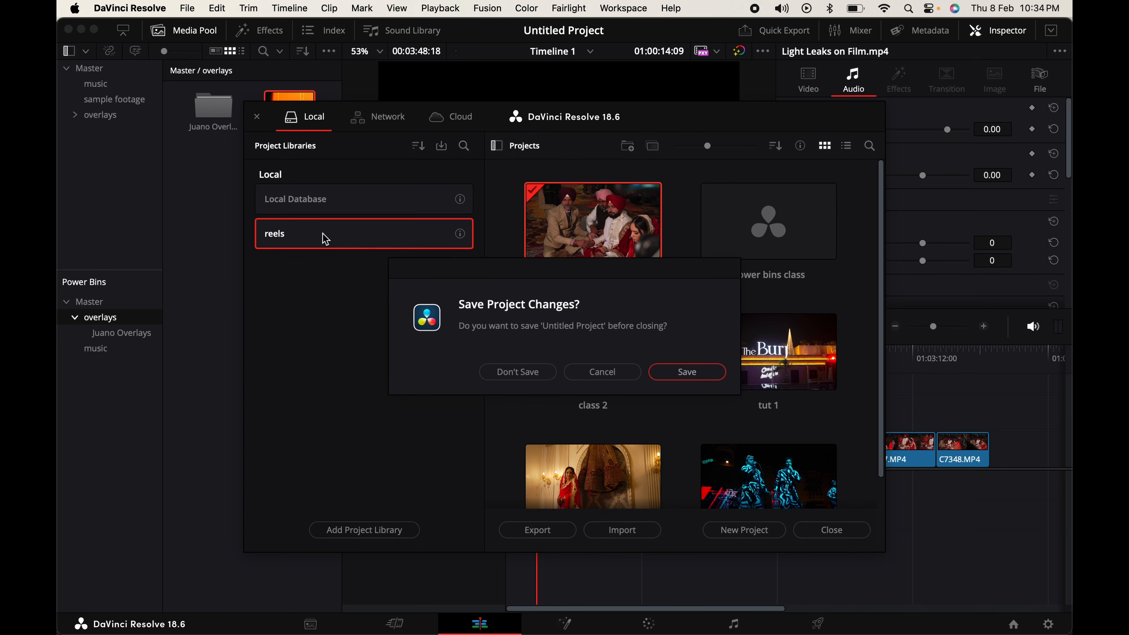
{"action": "left_click", "coordinate": [600, 372]}
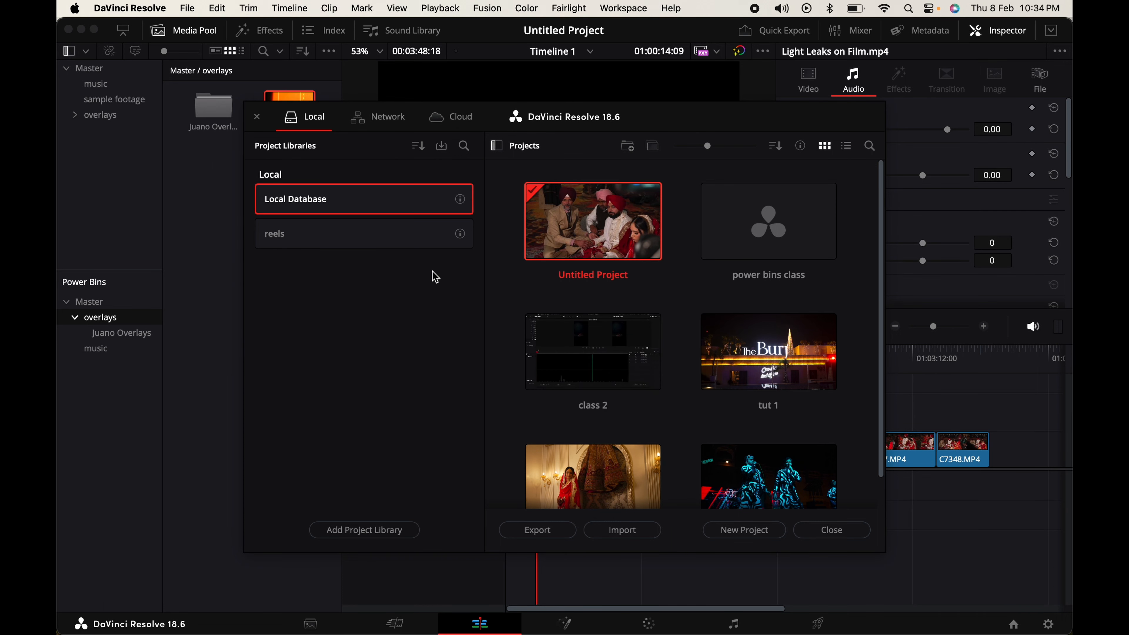
{"action": "left_click", "coordinate": [496, 146]}
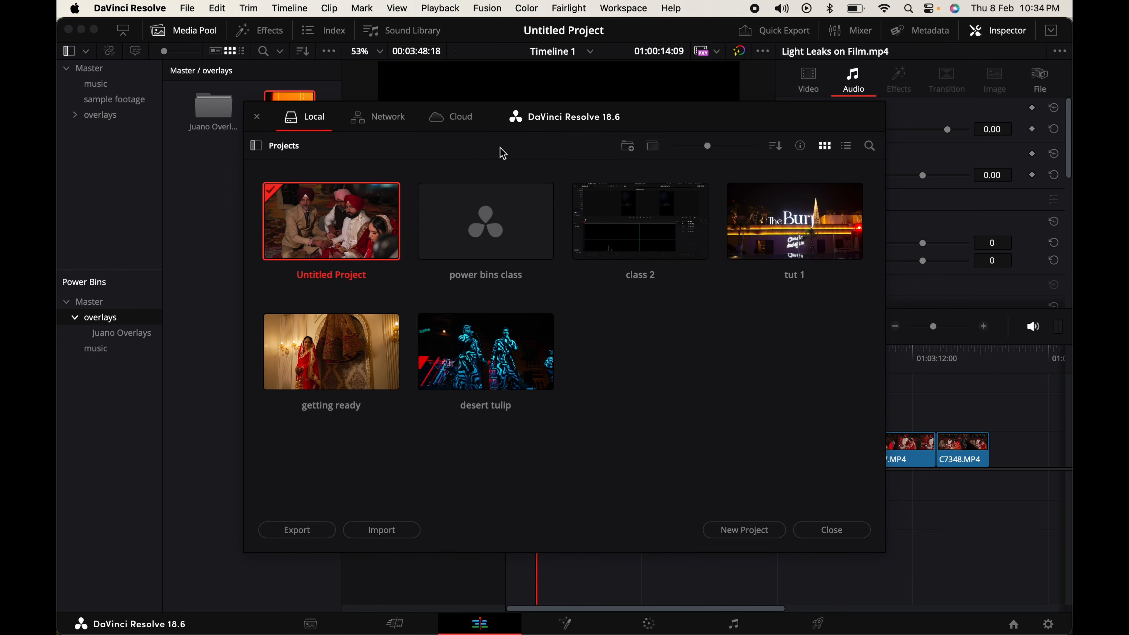
{"action": "left_click", "coordinate": [258, 147]}
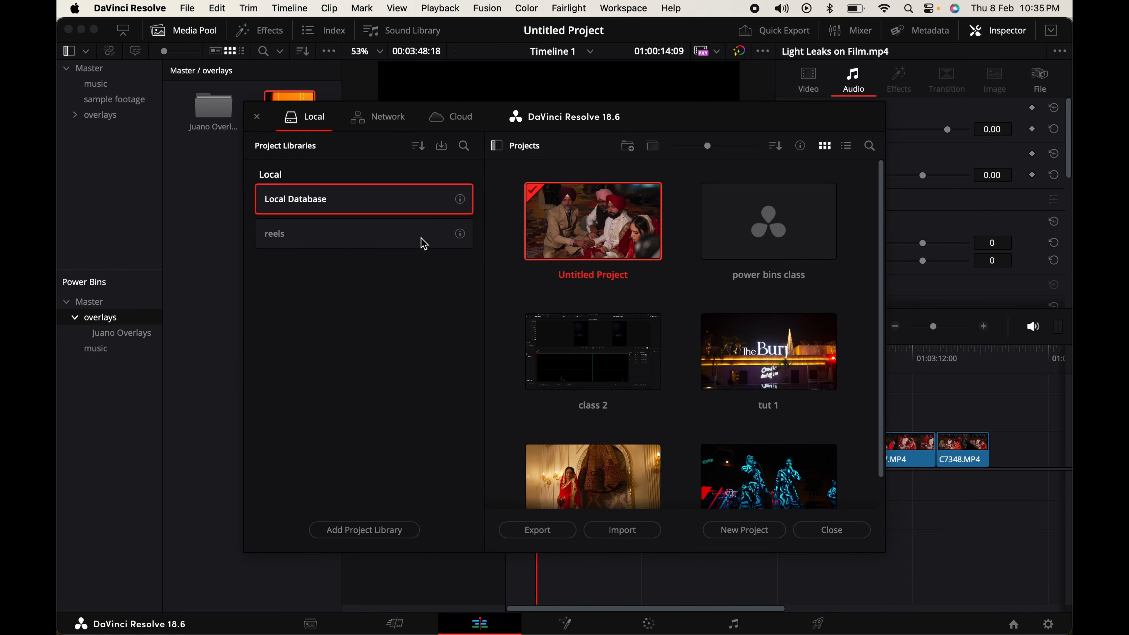
{"action": "left_click", "coordinate": [815, 533]}
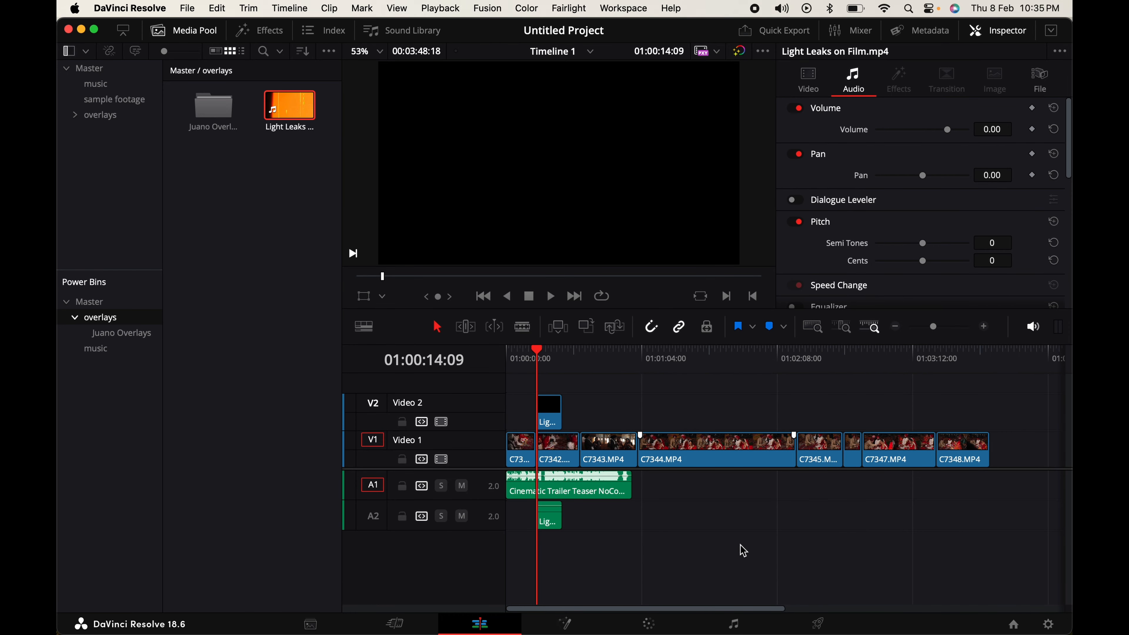
- Save the current project under the name "power bins"
{"action": "key", "text": "super+s"}
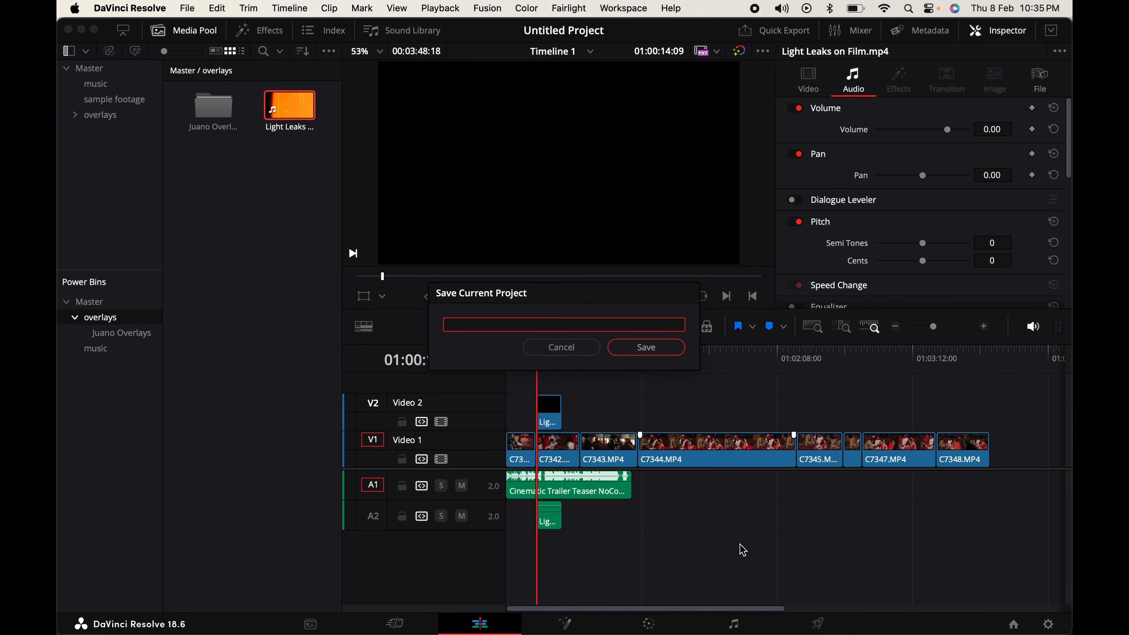
{"action": "type", "text": "power bins"}
{"action": "left_click", "coordinate": [654, 349]}
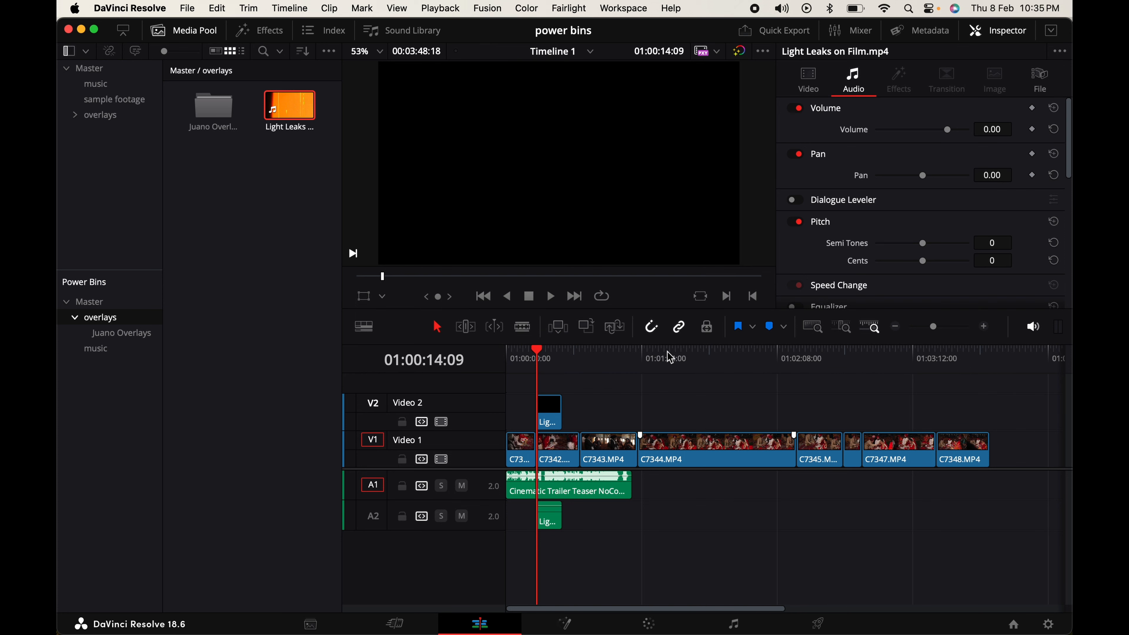
- Create a new project named "power bins class 2" in the Local Database library
{"action": "key", "text": "shift+1"}
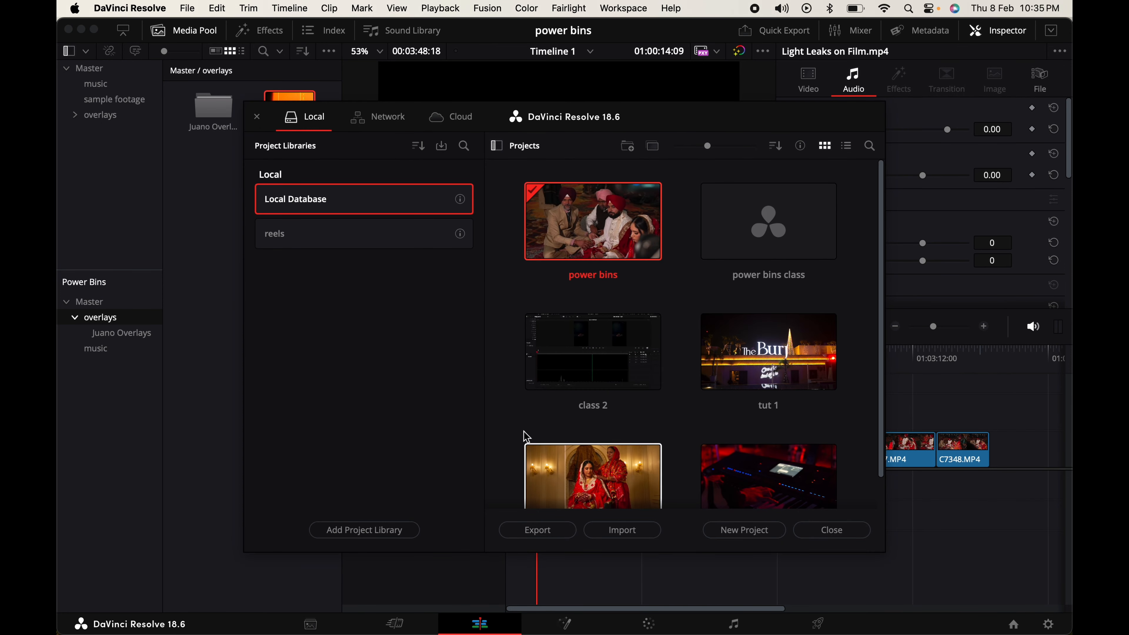
{"action": "left_click", "coordinate": [754, 537]}
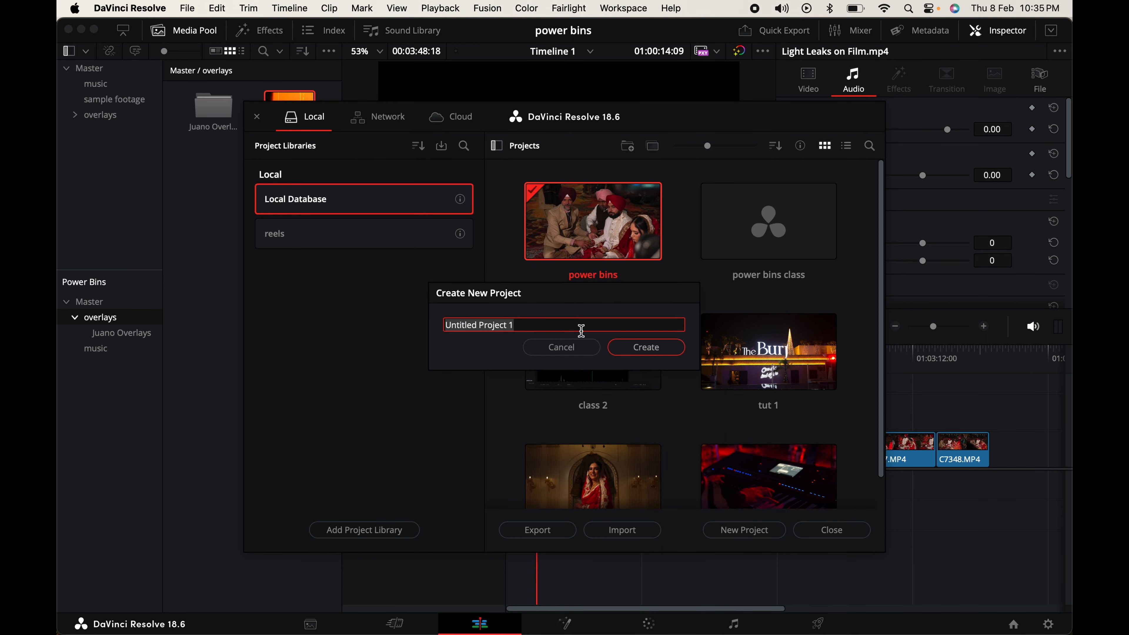
{"action": "left_click", "coordinate": [581, 328]}
{"action": "type", "text": "powe"}
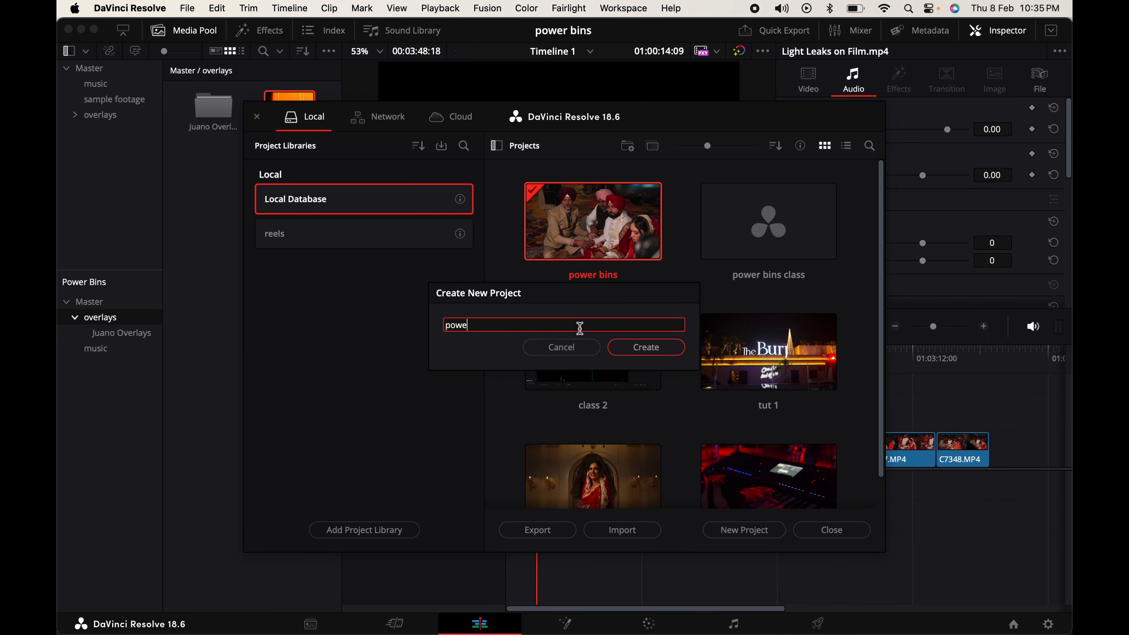
{"action": "type", "text": "r bins class 2"}
{"action": "left_click", "coordinate": [644, 347]}
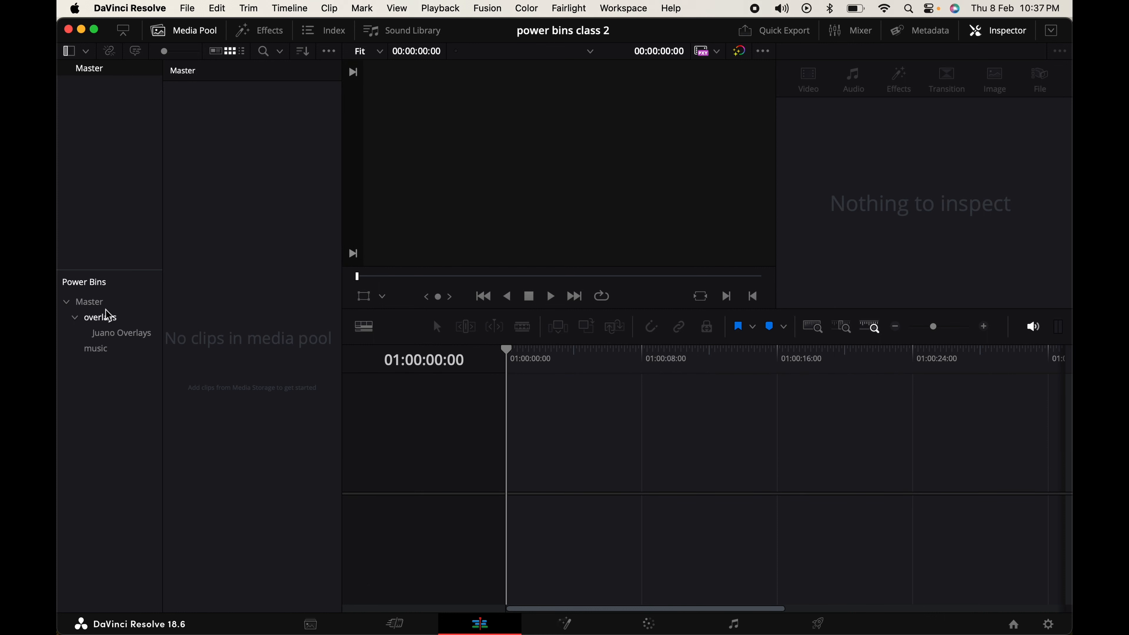
- Place the Light Leaks on Film.mp4 clip from the overlays power bin at the start of the empty timeline
{"action": "left_click", "coordinate": [111, 325]}
{"action": "left_click", "coordinate": [108, 350]}
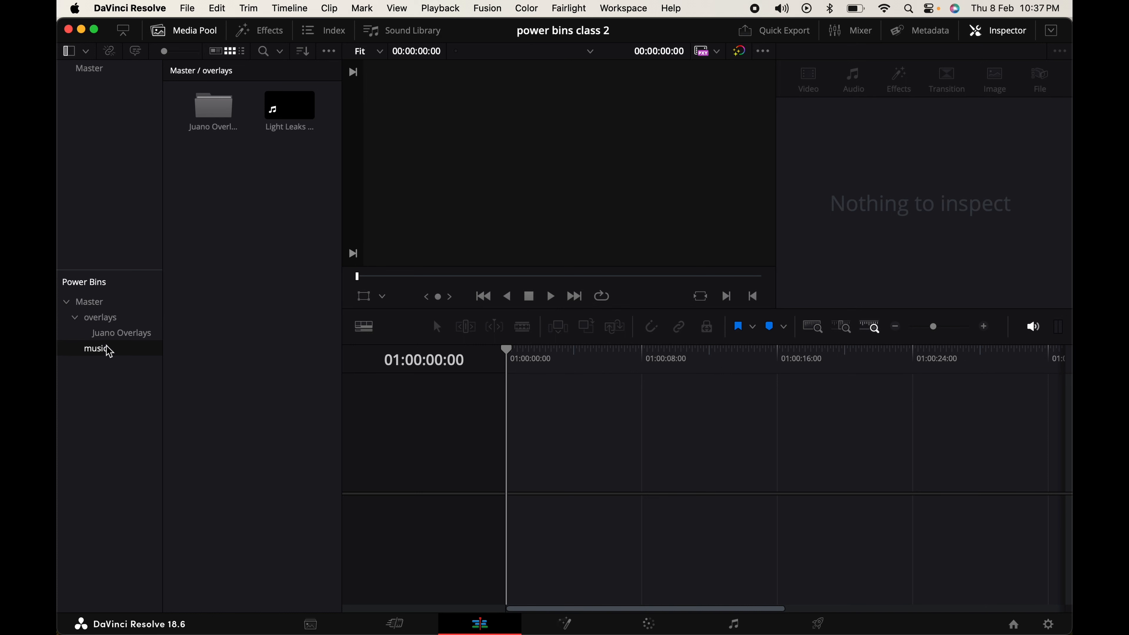
{"action": "left_click", "coordinate": [112, 324]}
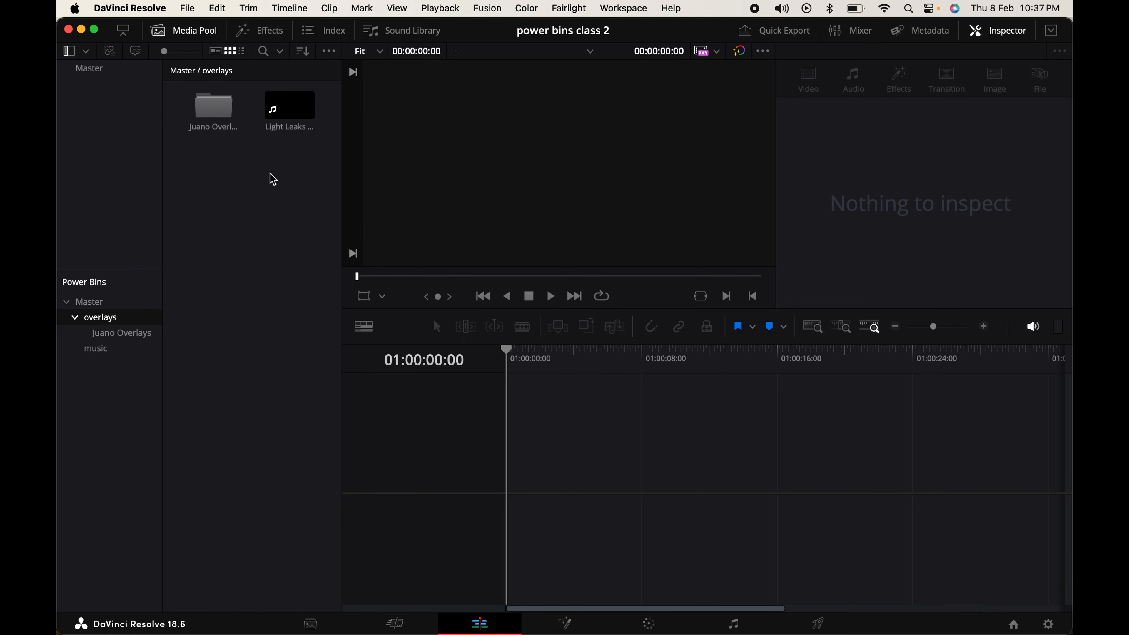
{"action": "left_click_drag", "start_coordinate": [285, 127], "coordinate": [511, 474]}
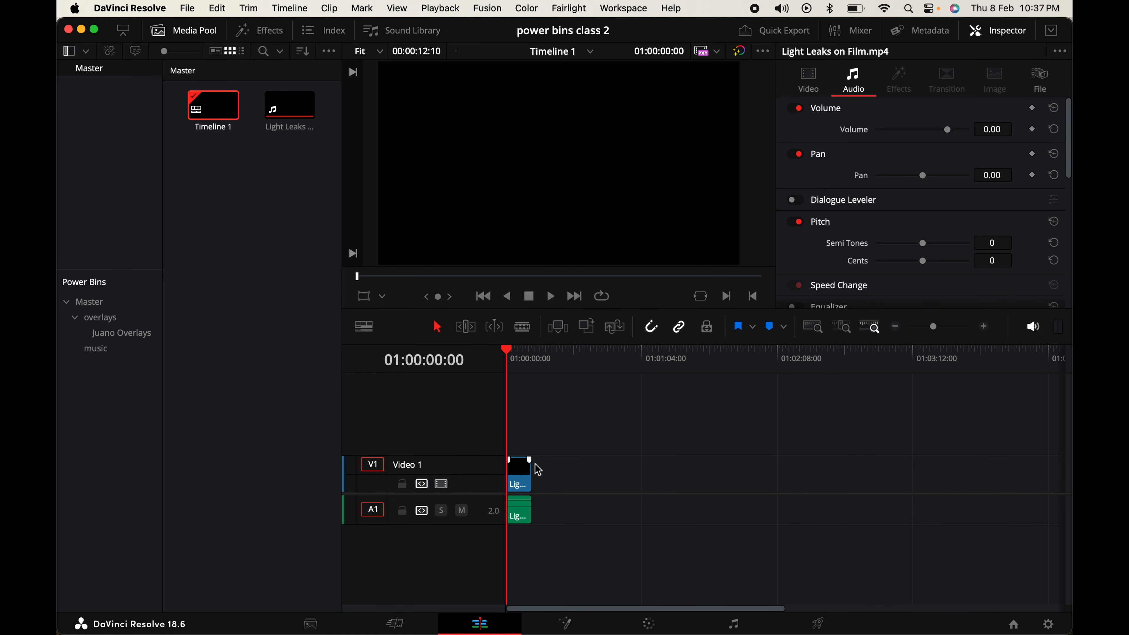
- Open the "1 pr exp" folder inside "a sq reels" in the media storage on the Media page
{"action": "key", "text": "shift+1"}
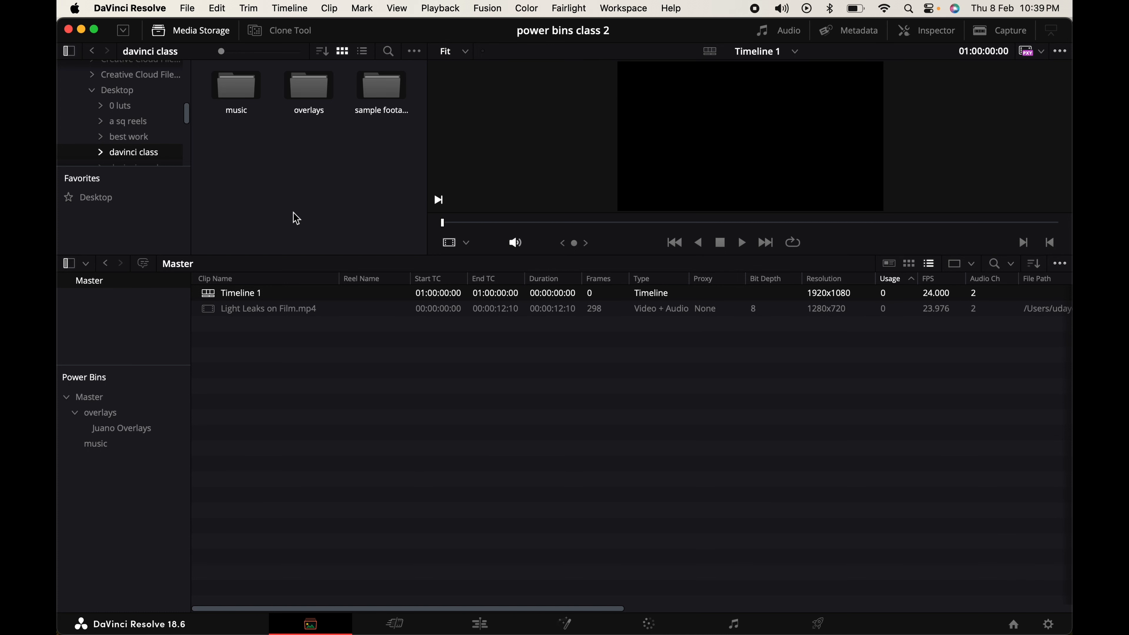
{"action": "left_click", "coordinate": [102, 123]}
{"action": "scroll", "coordinate": [133, 125], "scroll_direction": "down", "scroll_amount": 3}
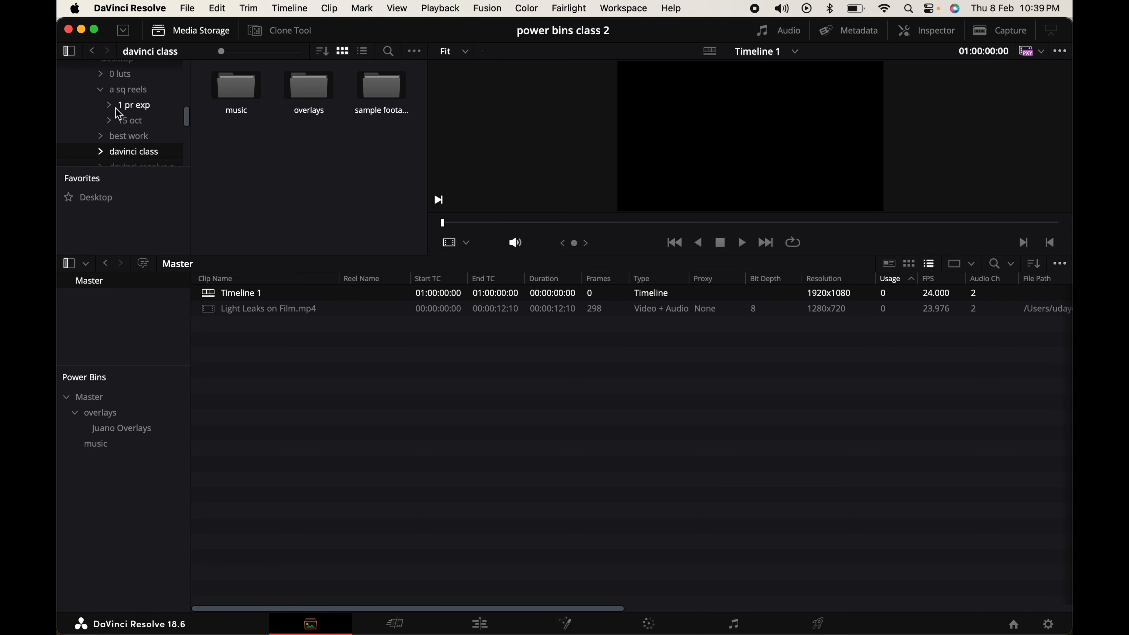
{"action": "left_click", "coordinate": [132, 106]}
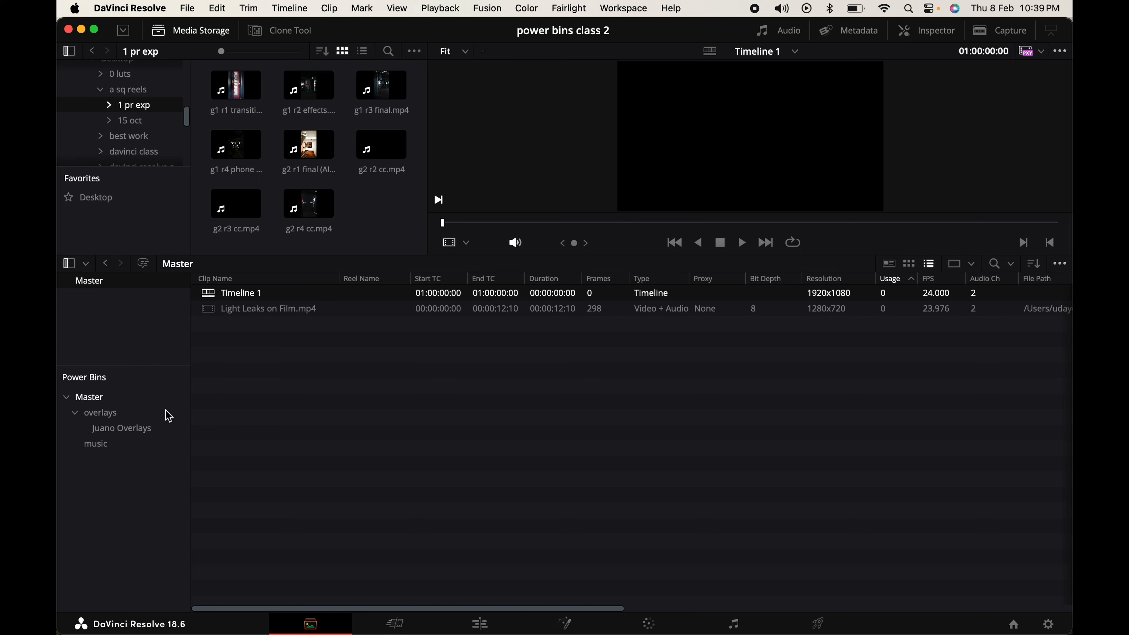
- Create a new power bin named "reels samples" under the power bins Master
{"action": "right_click", "coordinate": [104, 492]}
{"action": "left_click", "coordinate": [125, 500]}
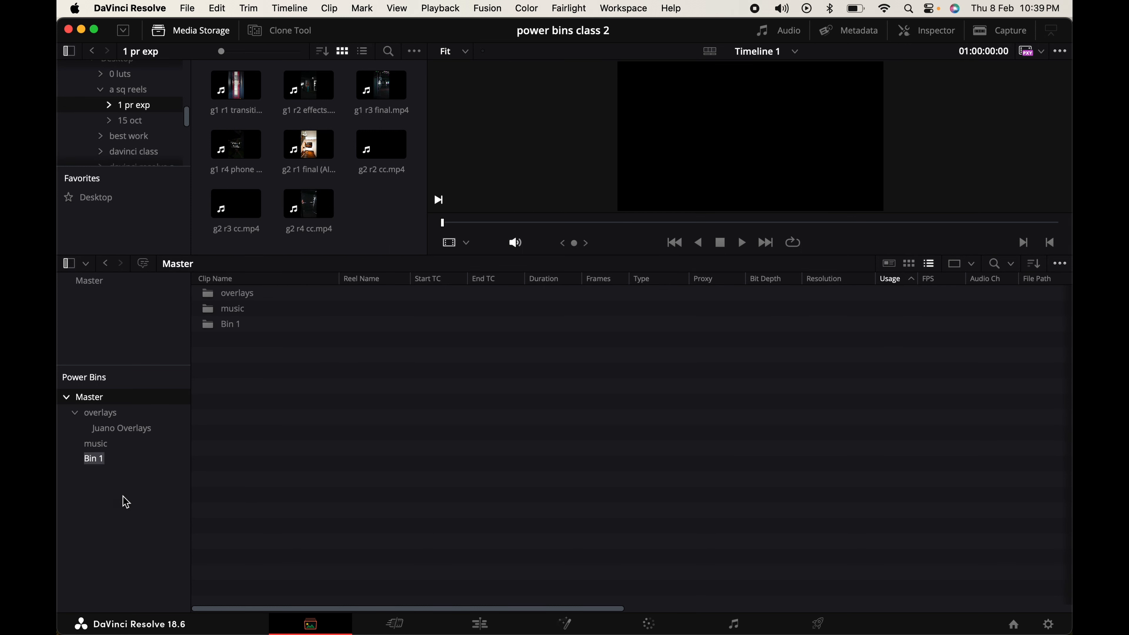
{"action": "type", "text": "reels samples"}
{"action": "key", "text": "Return"}
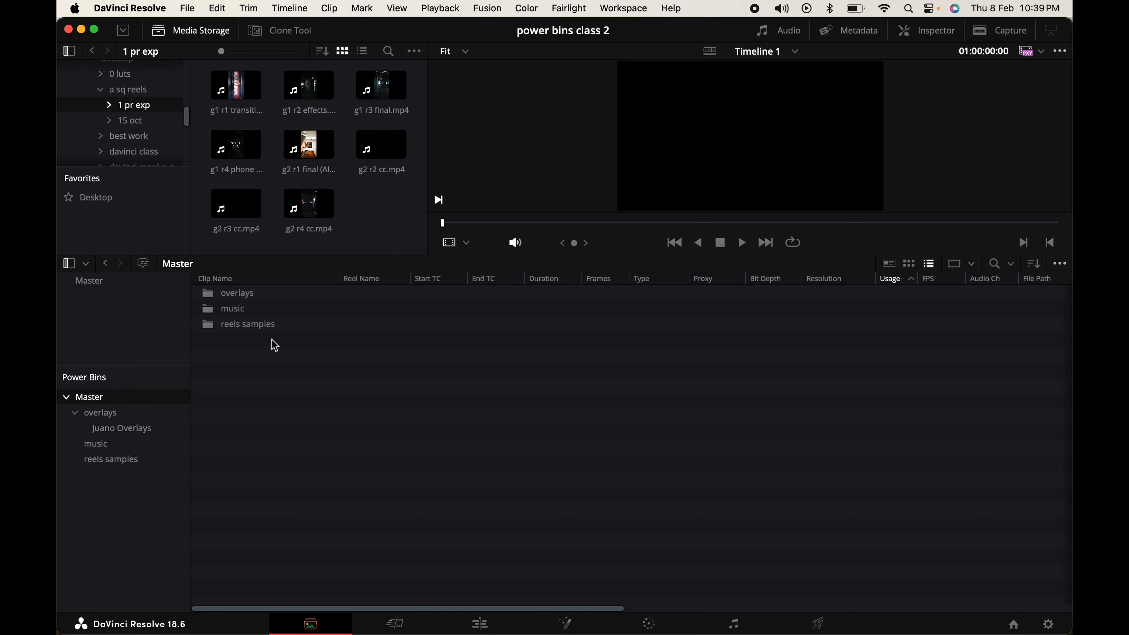
- Add all the clips from the "1 pr exp" folder to the "reels samples" power bin
{"action": "left_click_drag", "start_coordinate": [196, 91], "coordinate": [385, 206]}
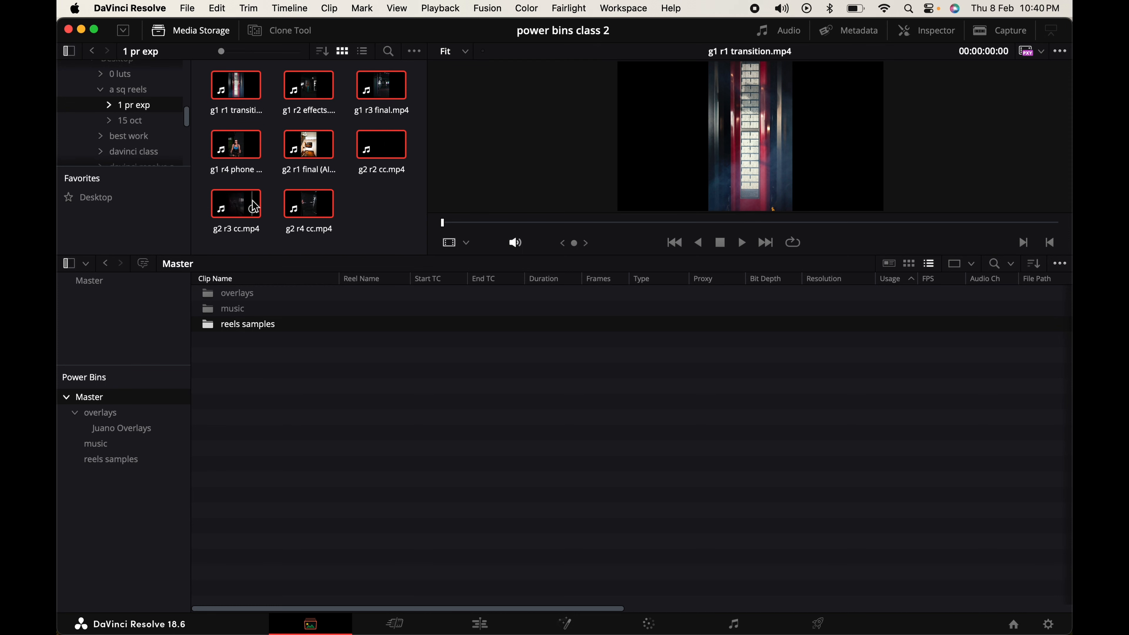
{"action": "left_click_drag", "start_coordinate": [247, 209], "coordinate": [266, 343]}
{"action": "left_click_drag", "start_coordinate": [267, 391], "coordinate": [137, 466]}
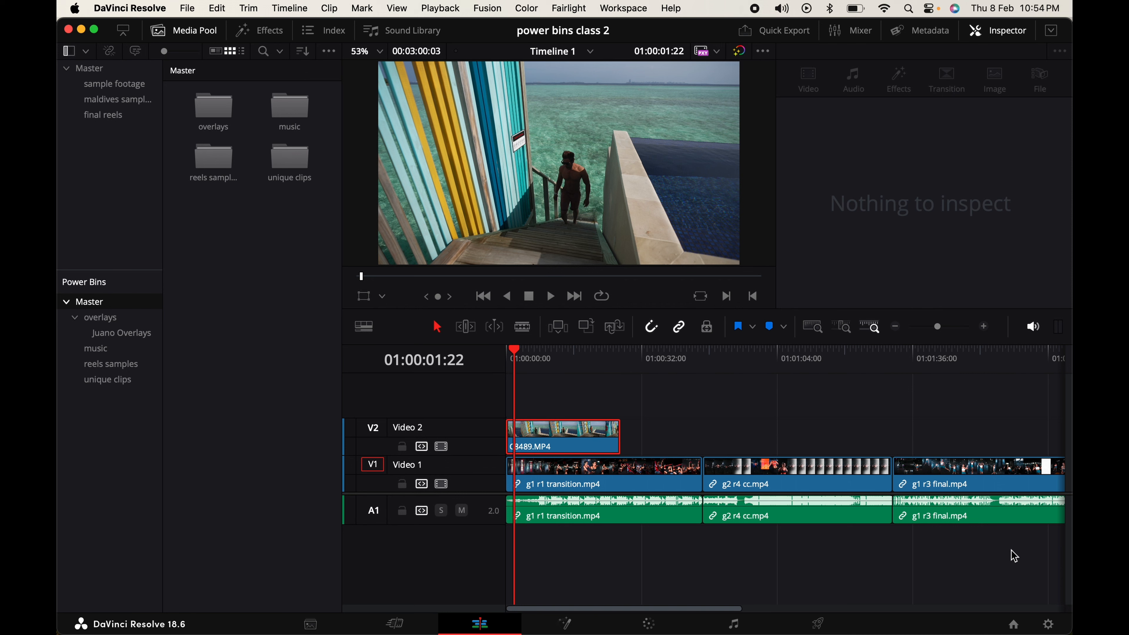
- Add the C8489.MP4 clip from Video 2 to the "unique clips" power bin
{"action": "left_click", "coordinate": [574, 438]}
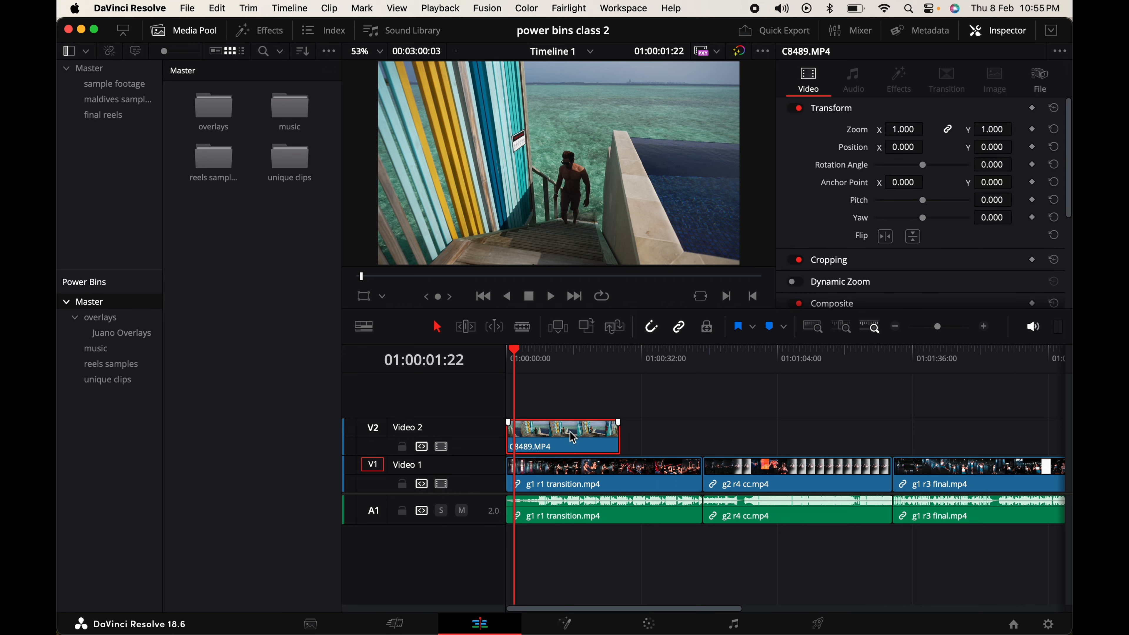
{"action": "left_click_drag", "start_coordinate": [573, 438], "coordinate": [129, 389]}
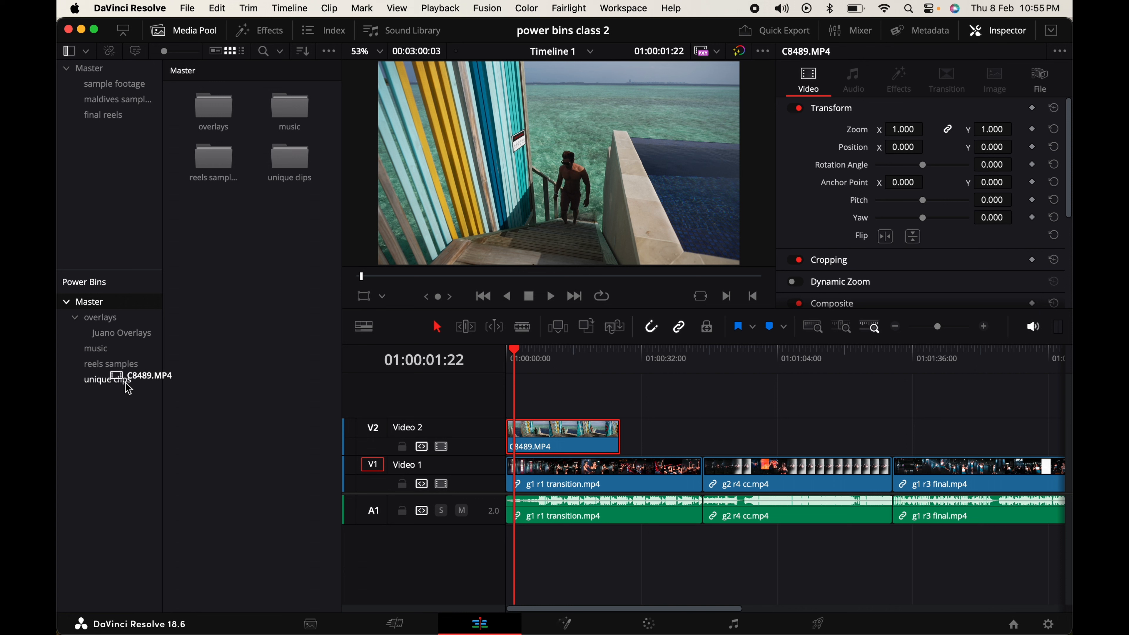
{"action": "left_click_drag", "start_coordinate": [129, 389], "coordinate": [129, 390]}
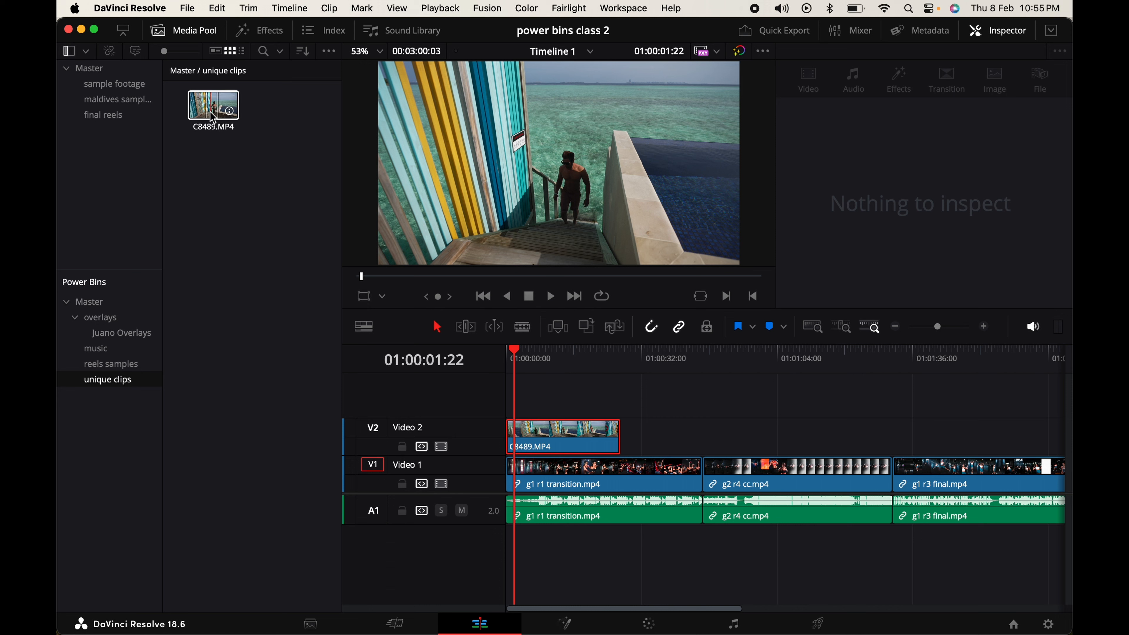
- Place C8489.MP4 from the "unique clips" power bin on Video 2 above the start of g2 r4 cc.mp4 and extend the clip's end
{"action": "left_click_drag", "start_coordinate": [217, 122], "coordinate": [758, 431]}
{"action": "left_click", "coordinate": [760, 432]}
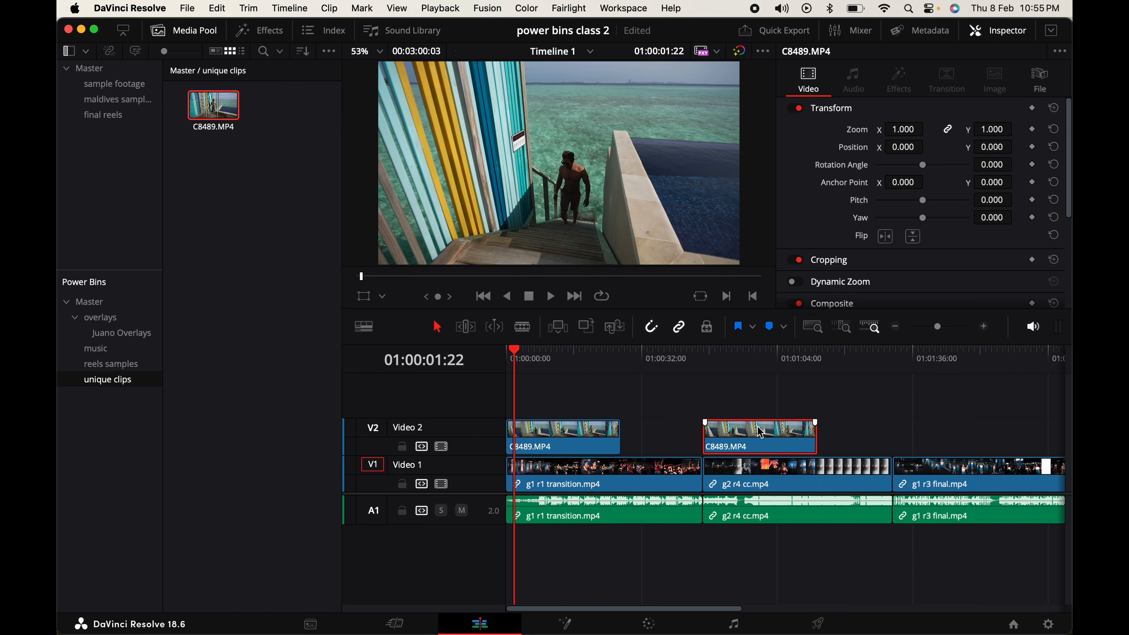
{"action": "left_click", "coordinate": [878, 411]}
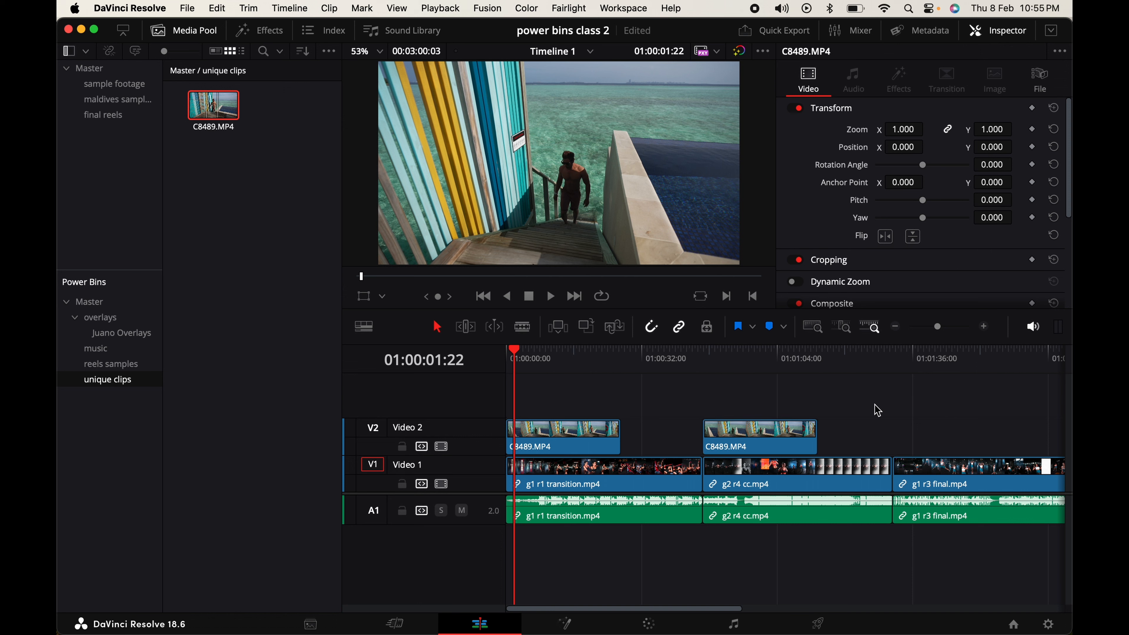
{"action": "left_click", "coordinate": [784, 433]}
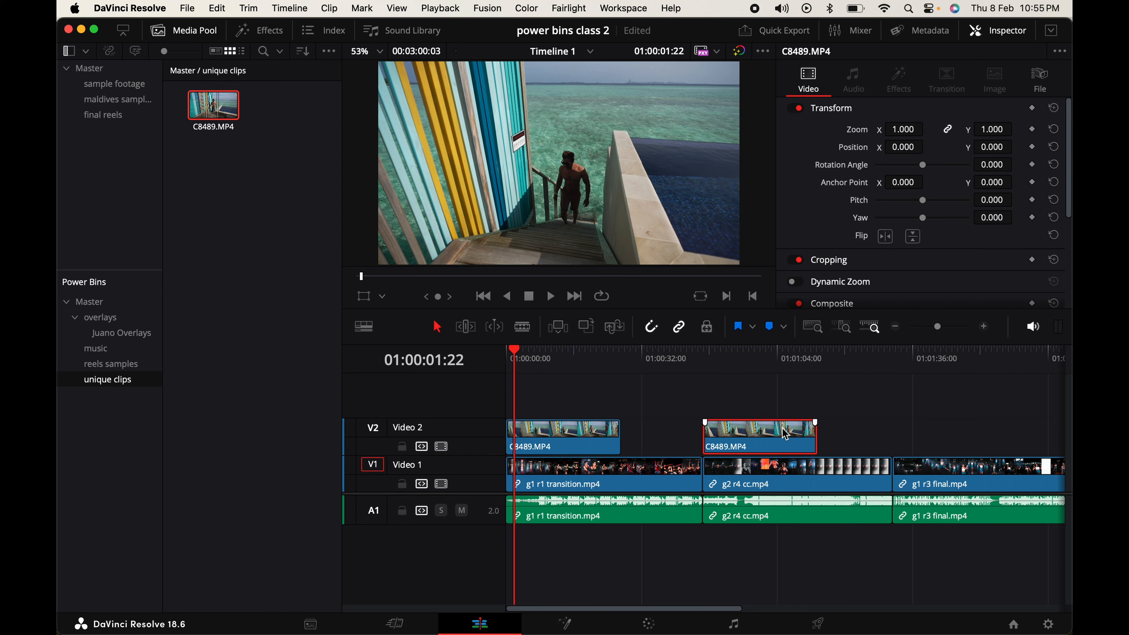
{"action": "left_click_drag", "start_coordinate": [815, 436], "coordinate": [943, 436]}
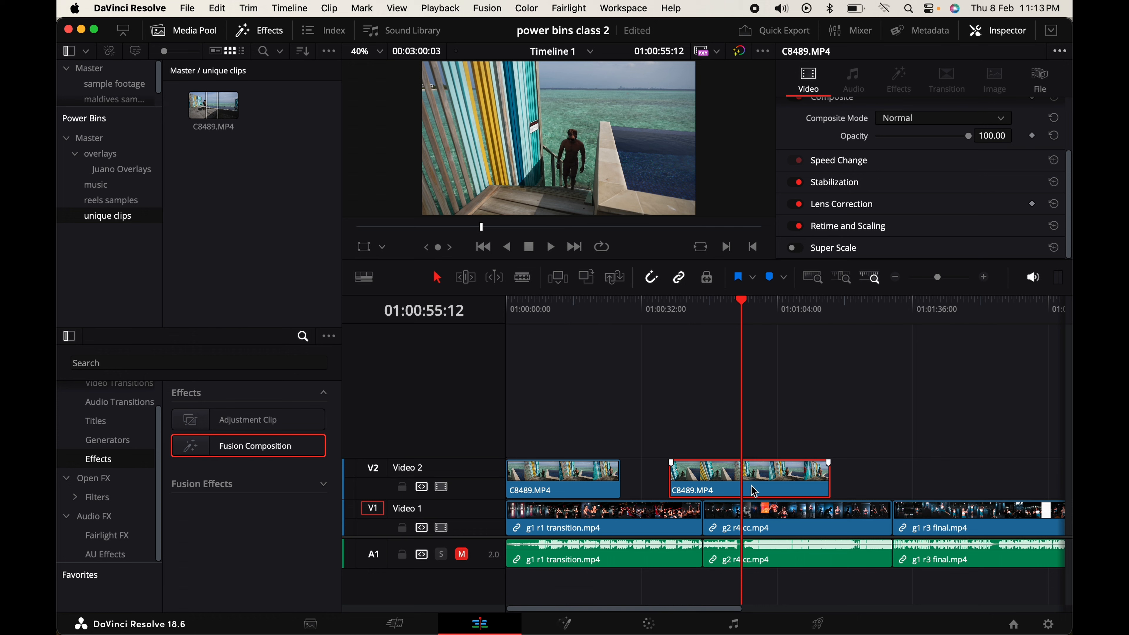
- Turn the first C8489.MP4 on Video 2 into a compound clip named Compound Clip 1 and try adding it to the "unique clips" power bin
{"action": "right_click", "coordinate": [597, 484]}
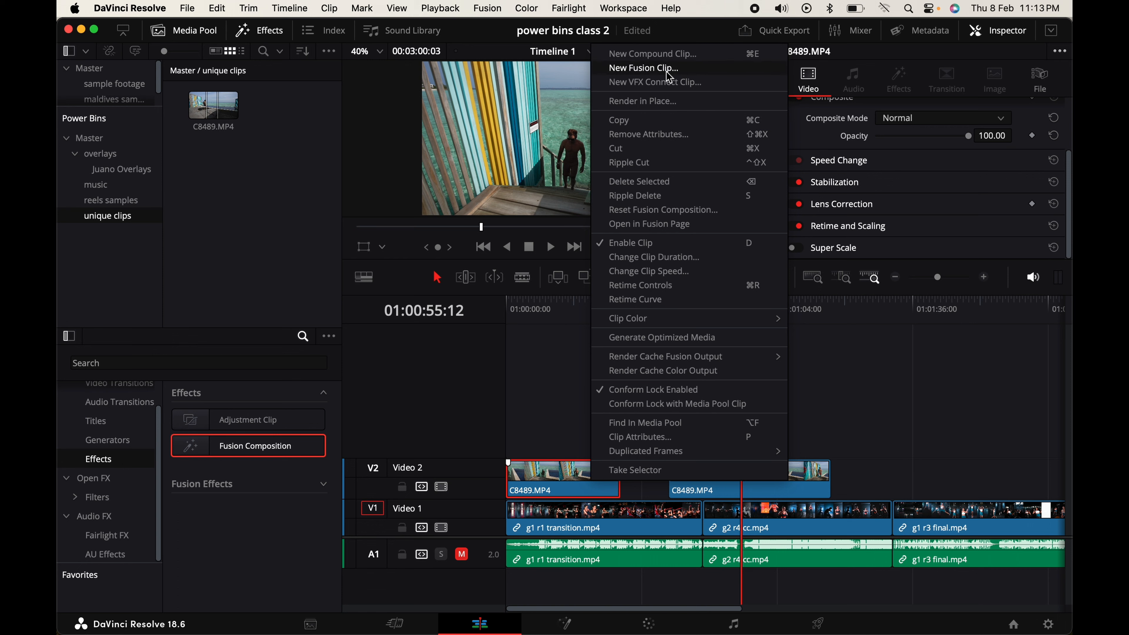
{"action": "left_click", "coordinate": [679, 54]}
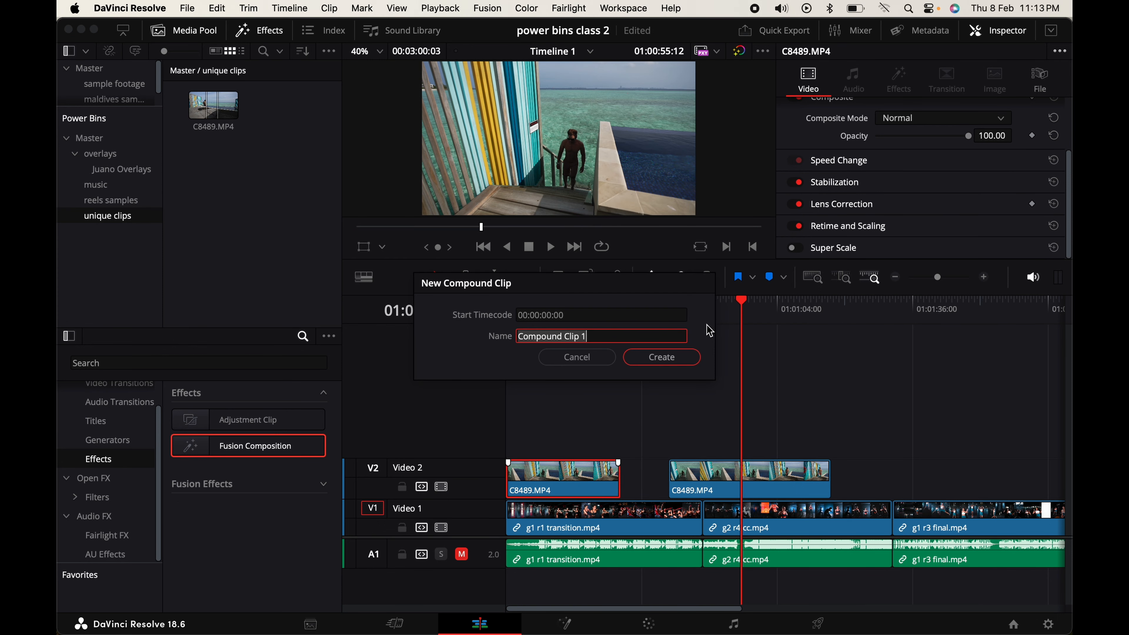
{"action": "left_click", "coordinate": [650, 350]}
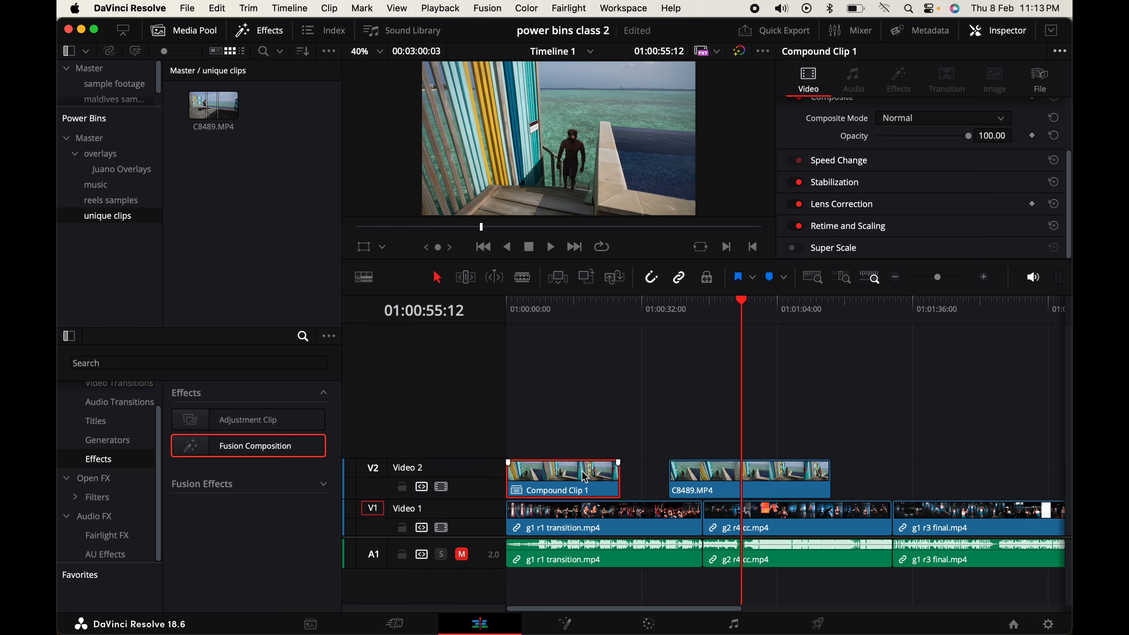
{"action": "left_click_drag", "start_coordinate": [589, 481], "coordinate": [271, 243]}
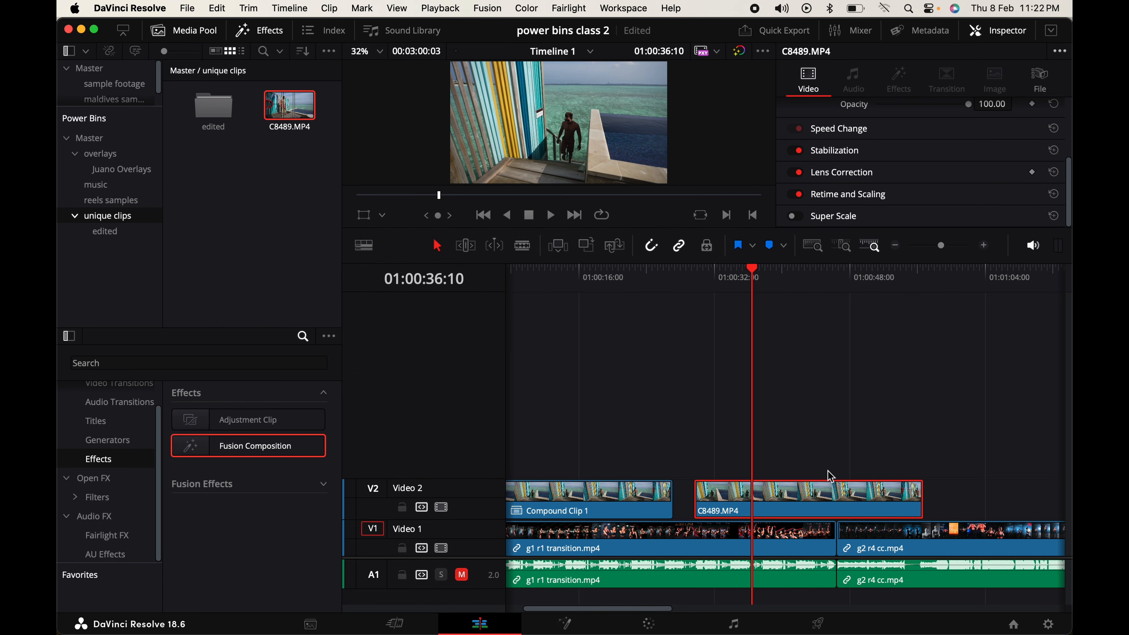
- Add a retime speed keyframe to C8489.MP4 on Video 2 at 01:00:40:14, raise the section after it to 300%, and play it back
{"action": "key", "text": "super+r"}
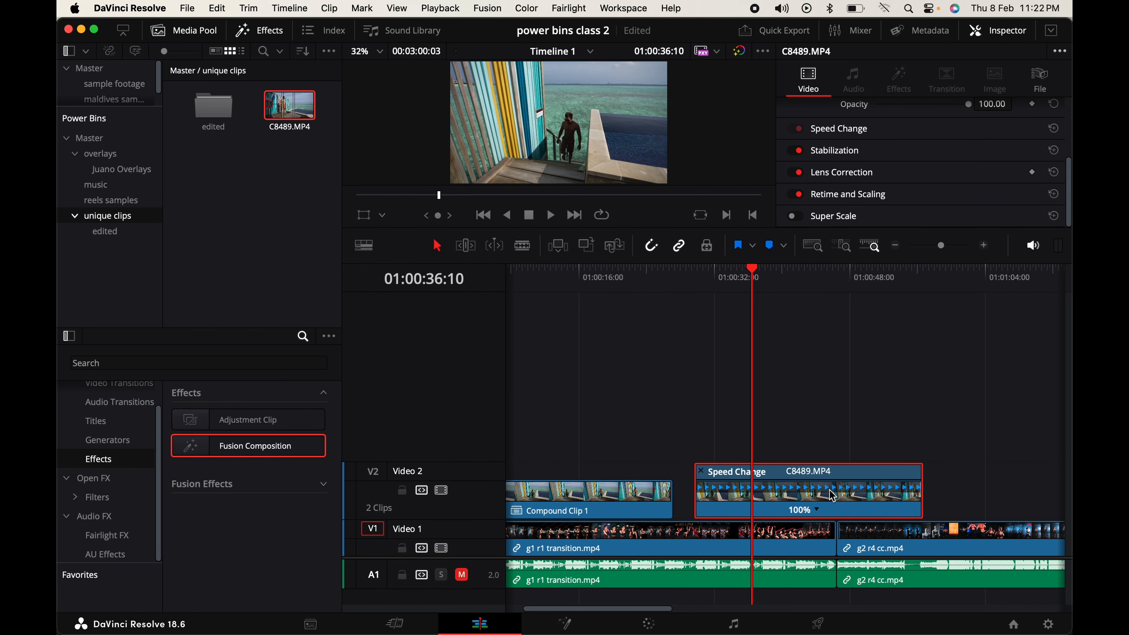
{"action": "key", "text": "super+shift+r"}
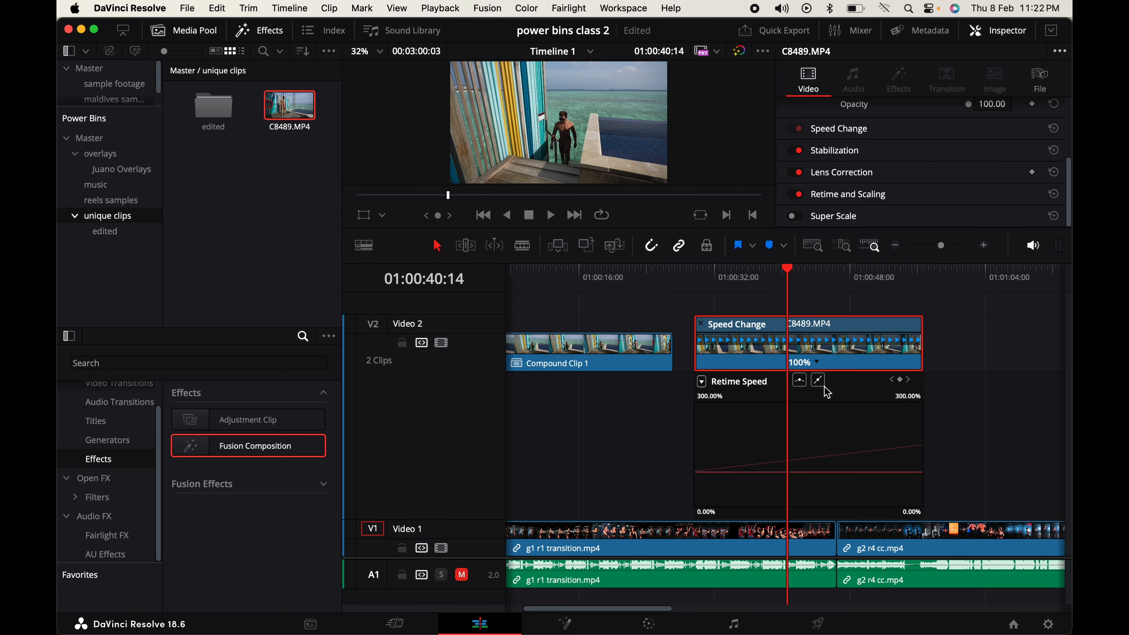
{"action": "left_click", "coordinate": [900, 381]}
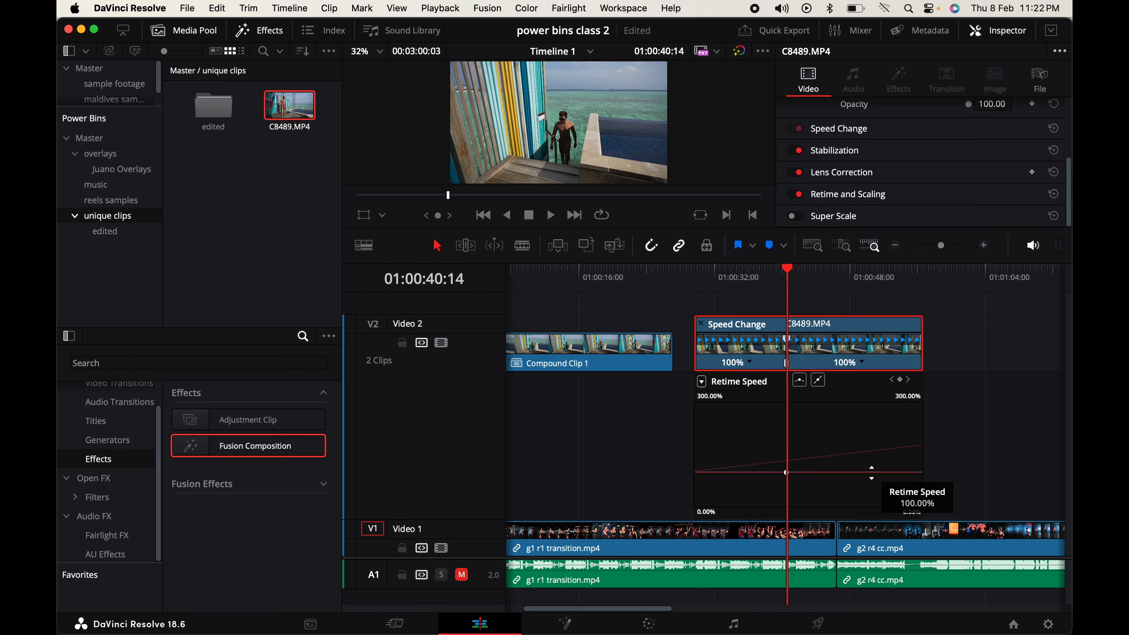
{"action": "left_click_drag", "start_coordinate": [873, 472], "coordinate": [831, 68]}
{"action": "left_click", "coordinate": [769, 268]}
{"action": "key", "text": "space"}
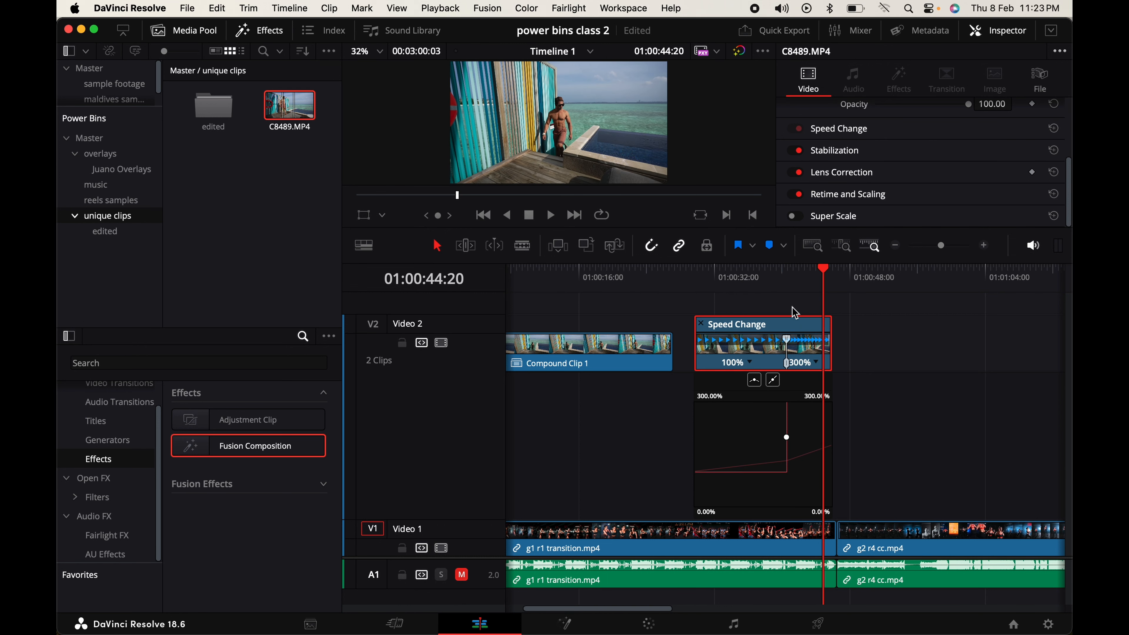
- Add the speed-changed C8489.MP4 clip from Video 2 to the "edited" power bin inside "unique clips"
{"action": "left_click", "coordinate": [271, 212]}
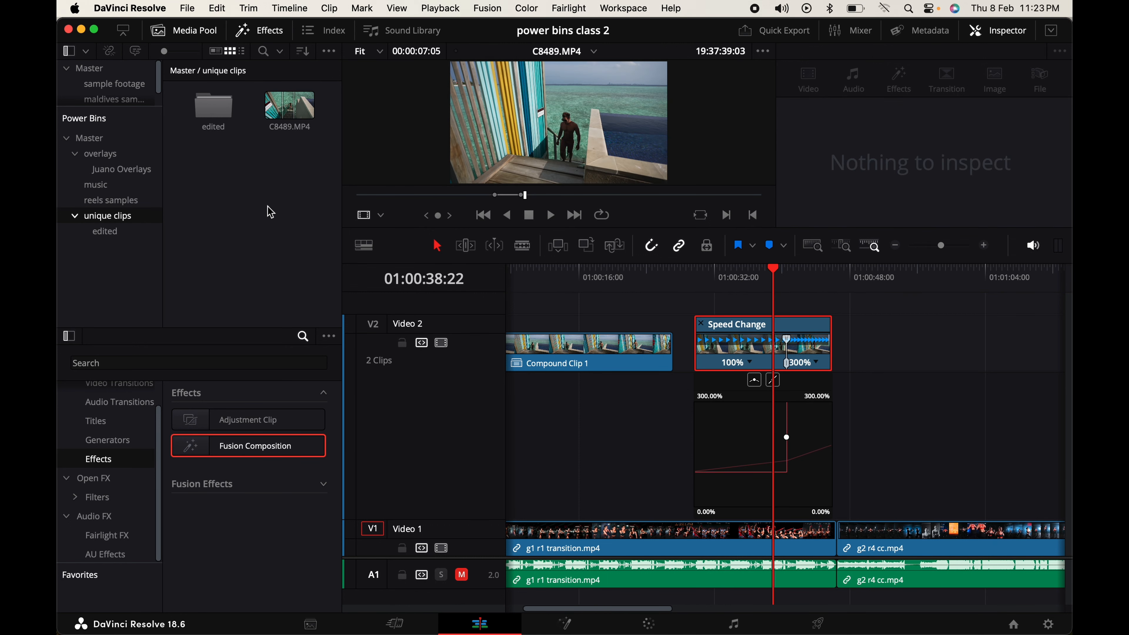
{"action": "left_click", "coordinate": [134, 234]}
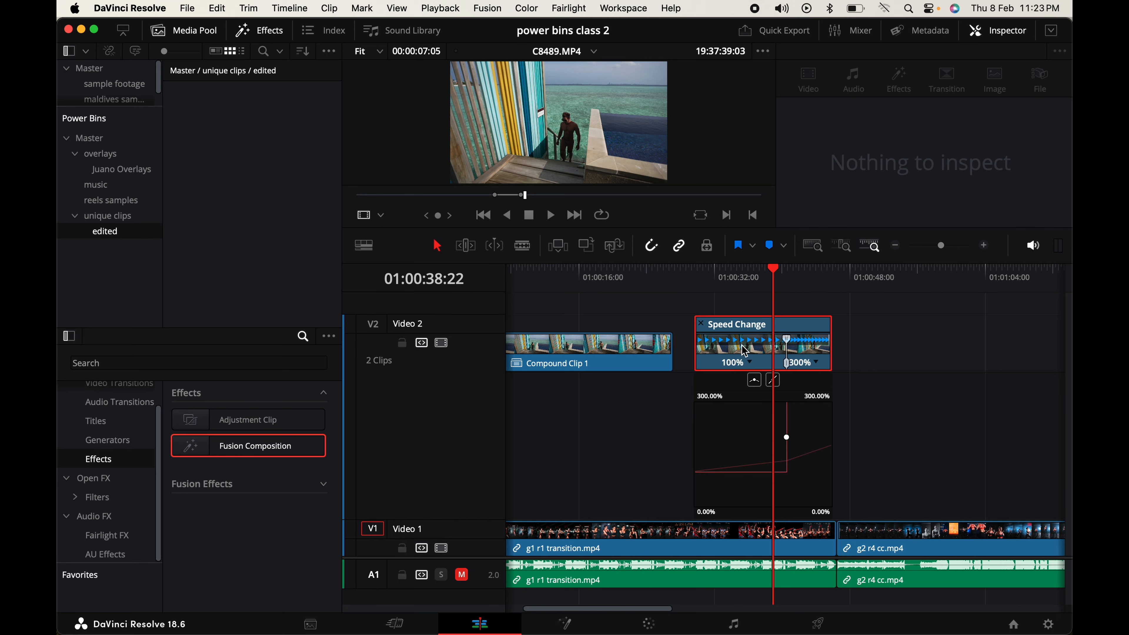
{"action": "left_click_drag", "start_coordinate": [745, 352], "coordinate": [261, 203]}
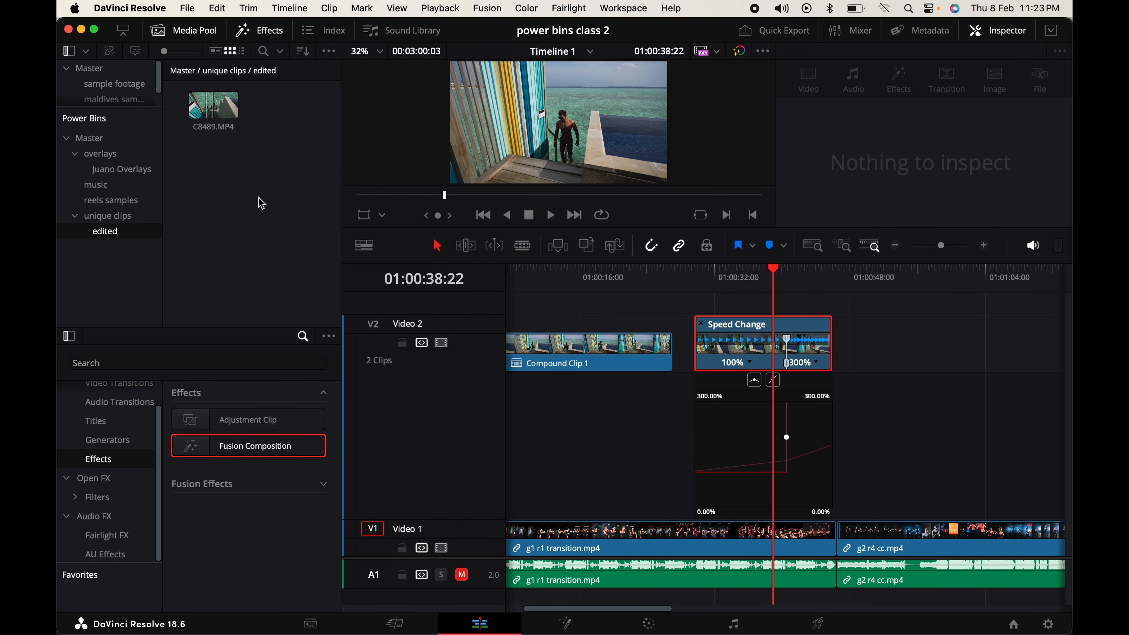
- Place C8489.MP4 from the "edited" power bin on Video 2 at 01:00:52:20 and play it back from 01:00:58:12
{"action": "left_click", "coordinate": [213, 106]}
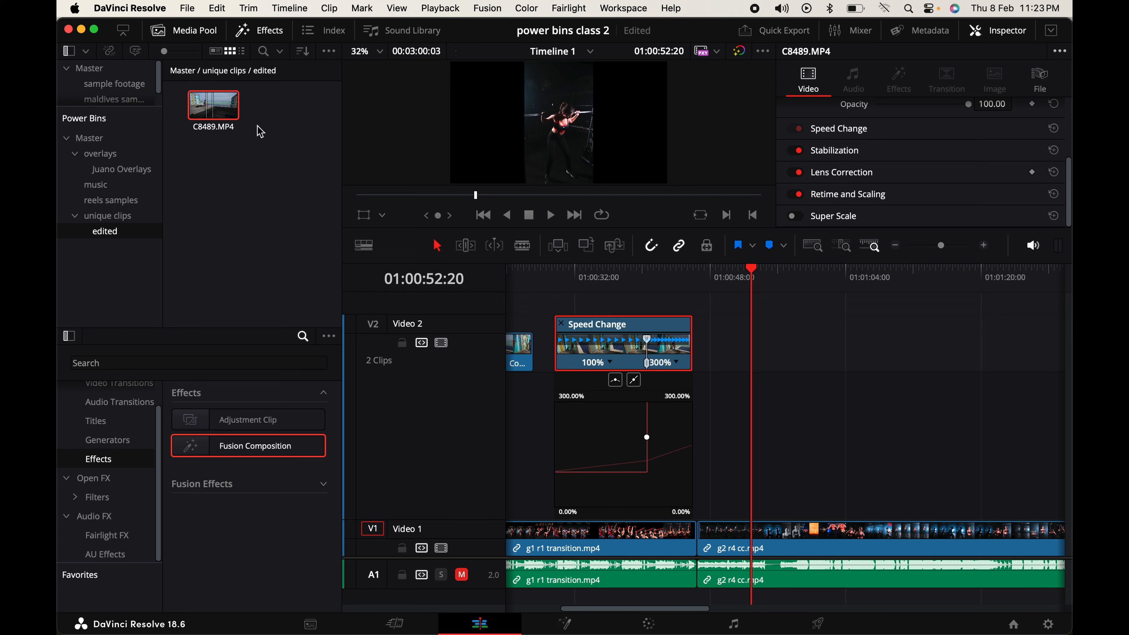
{"action": "left_click_drag", "start_coordinate": [228, 115], "coordinate": [757, 376]}
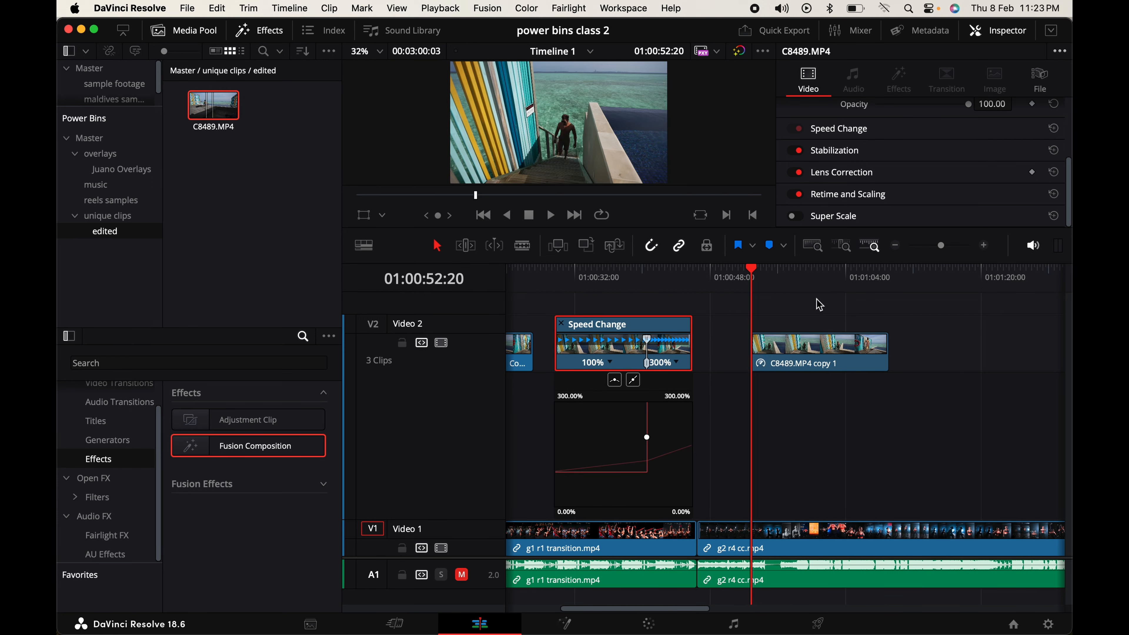
{"action": "left_click", "coordinate": [819, 272]}
{"action": "left_click", "coordinate": [799, 272]}
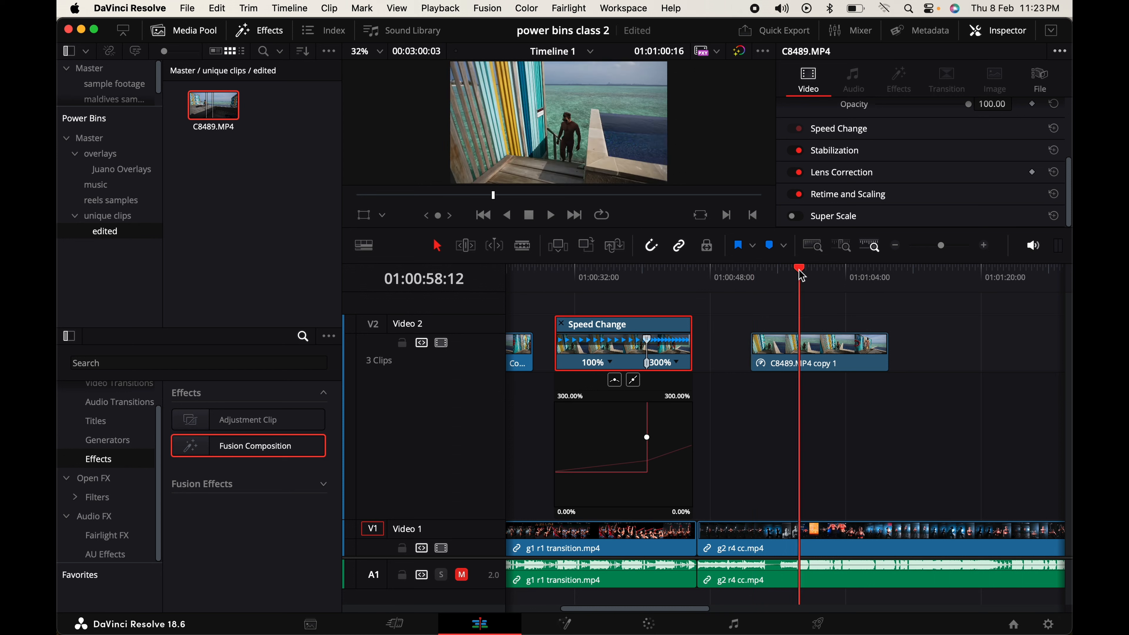
{"action": "key", "text": "space"}
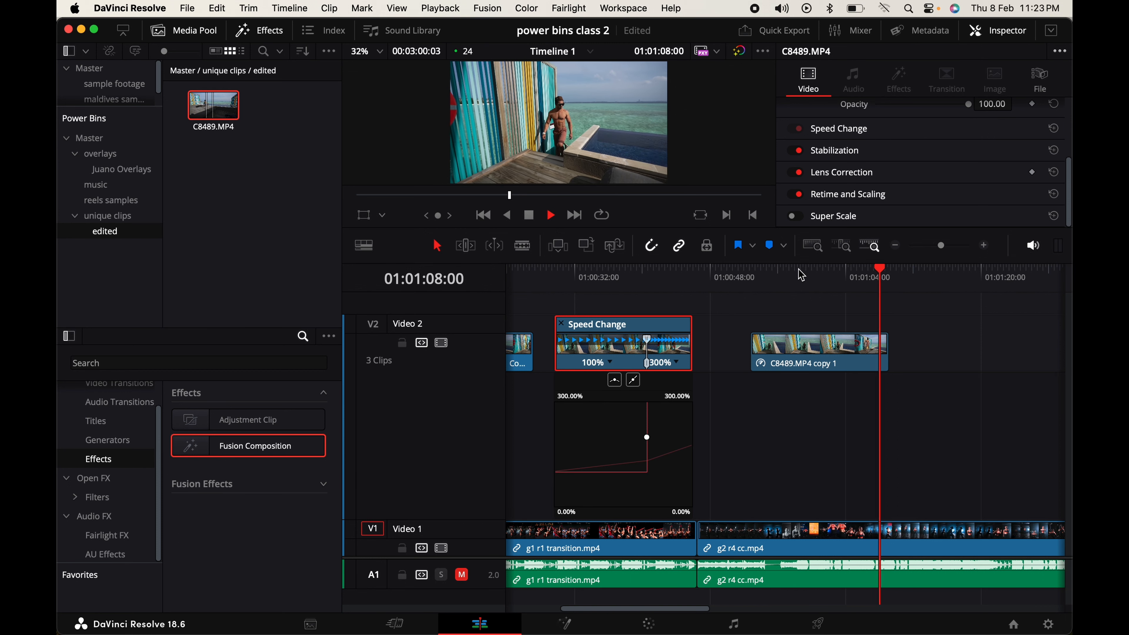
{"action": "key", "text": "space"}
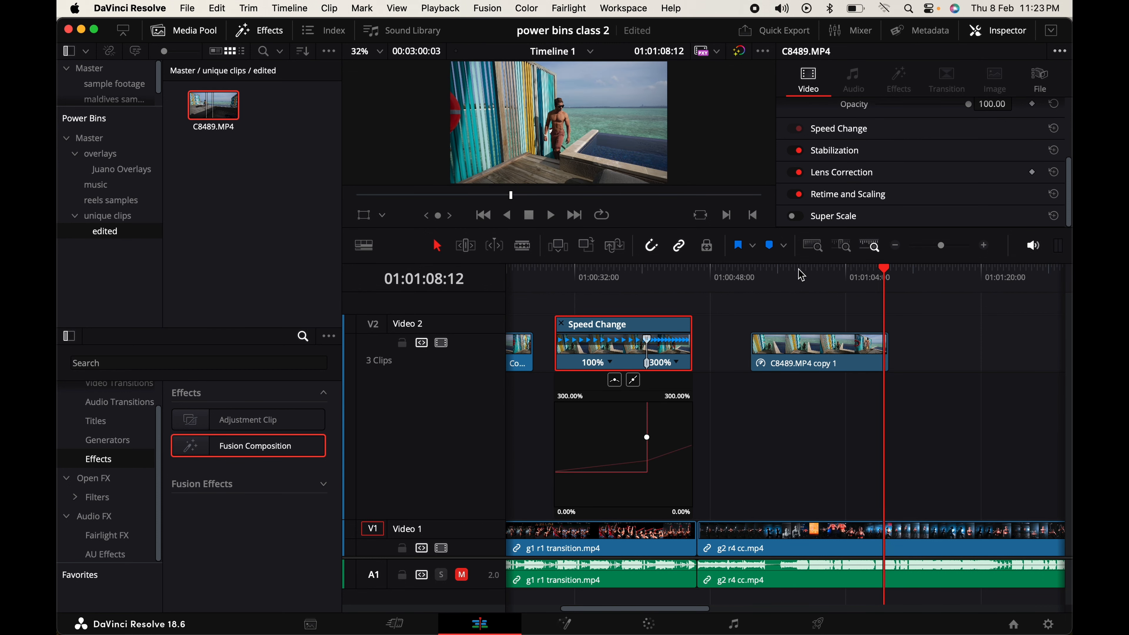